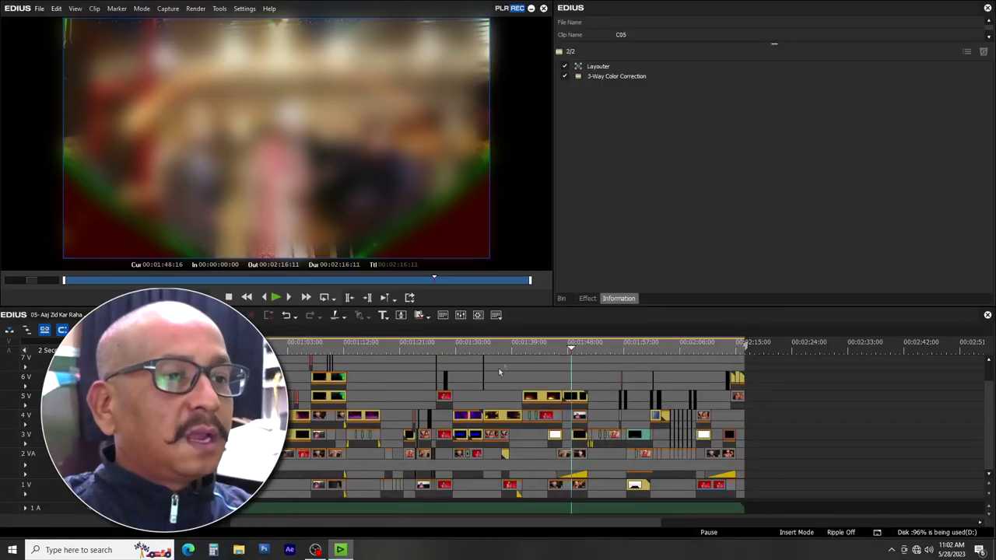
Play the timeline from about 00:00:56 and scrub up to about 00:00:58 to examine playback of the layered clips
{"action": "scroll", "coordinate": [570, 423], "scroll_direction": "down", "scroll_amount": 1}
{"action": "left_click_drag", "start_coordinate": [357, 352], "coordinate": [253, 351]}
{"action": "key", "text": "space"}
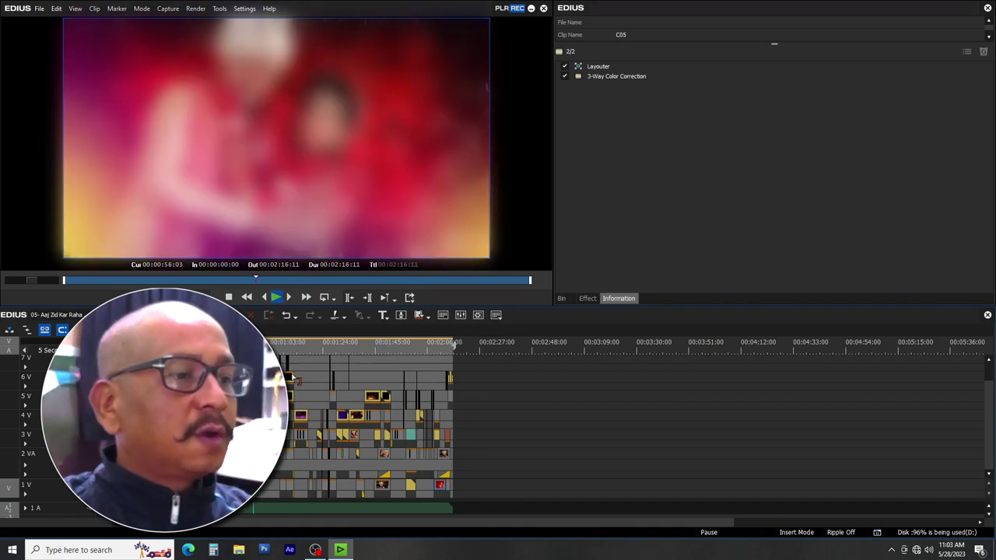
{"action": "scroll", "coordinate": [312, 374], "scroll_direction": "up", "scroll_amount": 3}
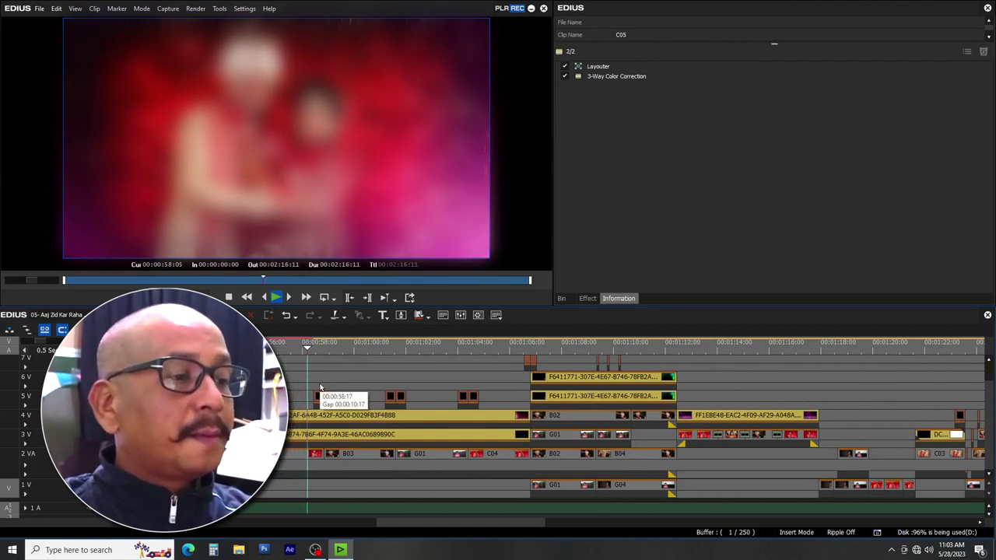
{"action": "left_click", "coordinate": [281, 349]}
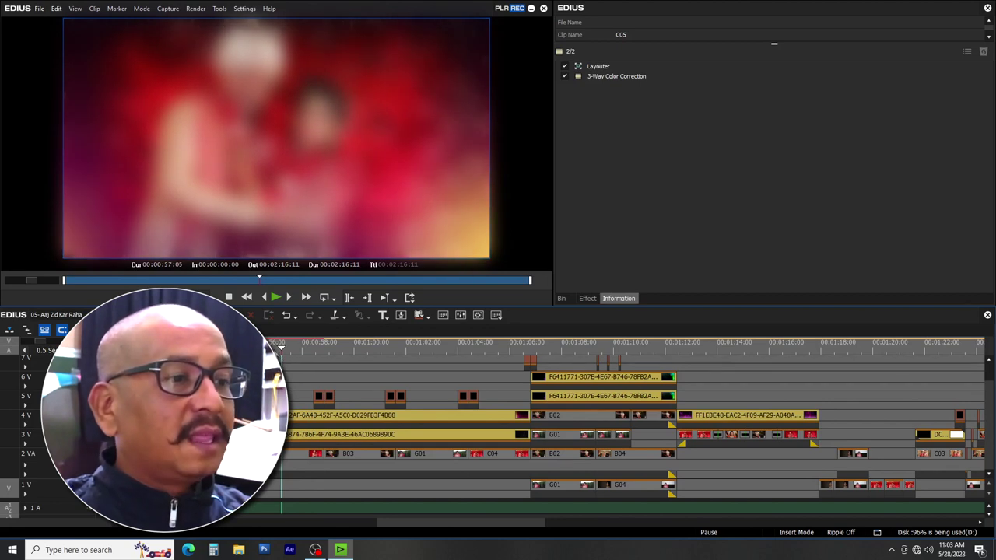
{"action": "left_click_drag", "start_coordinate": [282, 350], "coordinate": [259, 350]}
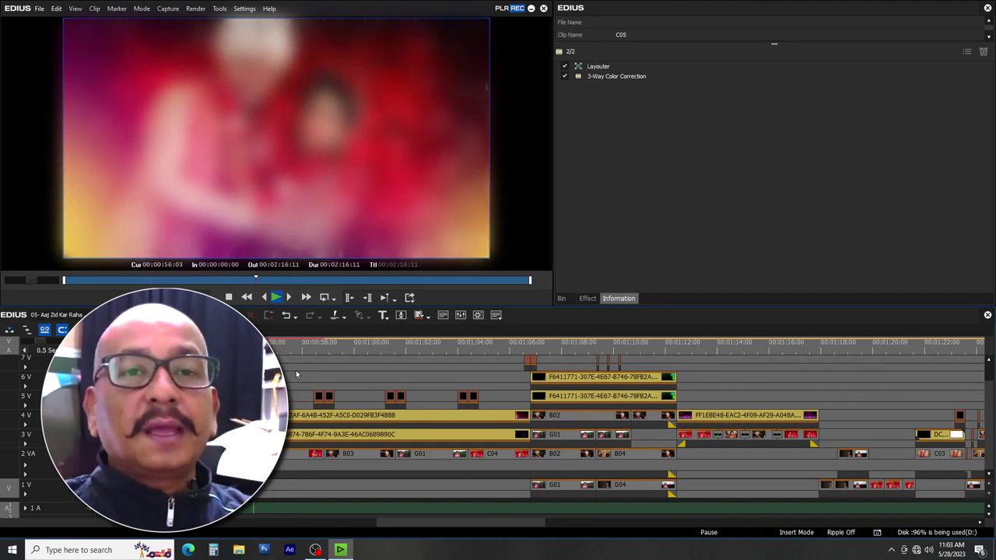
{"action": "left_click", "coordinate": [308, 344]}
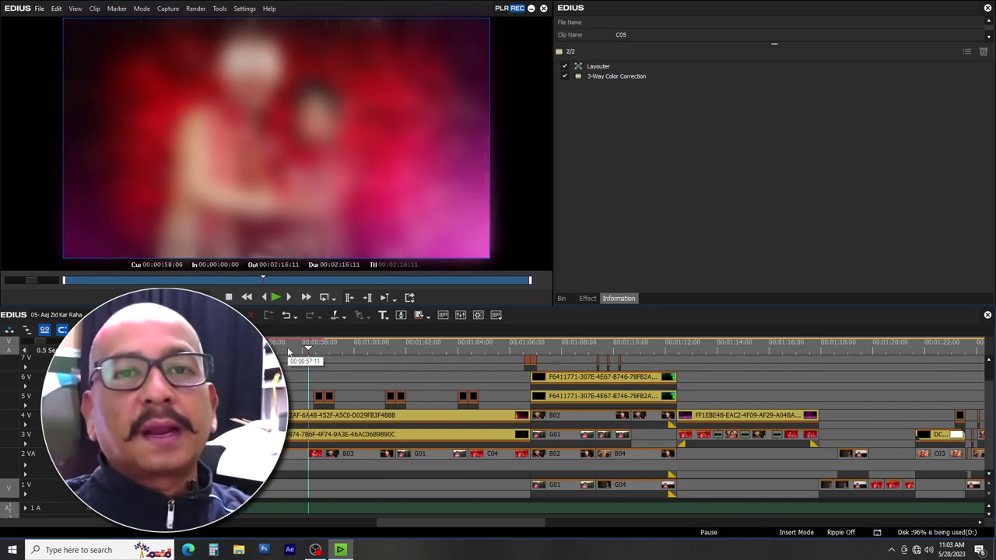
Scrub between about 00:00:57 and 00:01:00 to check preview response, and return the playhead to the layered clips' start at 00:00:56:03
{"action": "left_click_drag", "start_coordinate": [267, 347], "coordinate": [342, 379]}
{"action": "scroll", "coordinate": [407, 368], "scroll_direction": "down", "scroll_amount": 1}
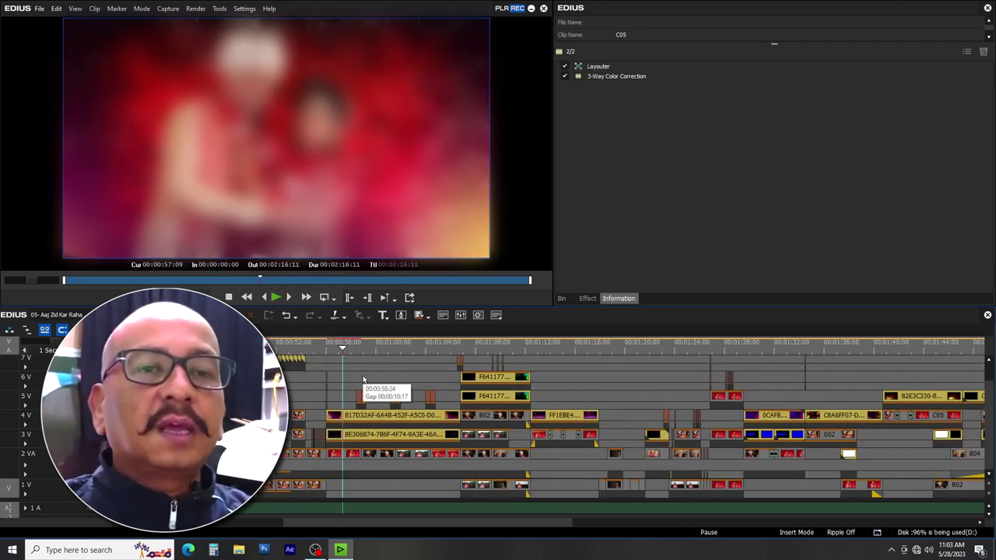
{"action": "left_click_drag", "start_coordinate": [381, 364], "coordinate": [342, 405]}
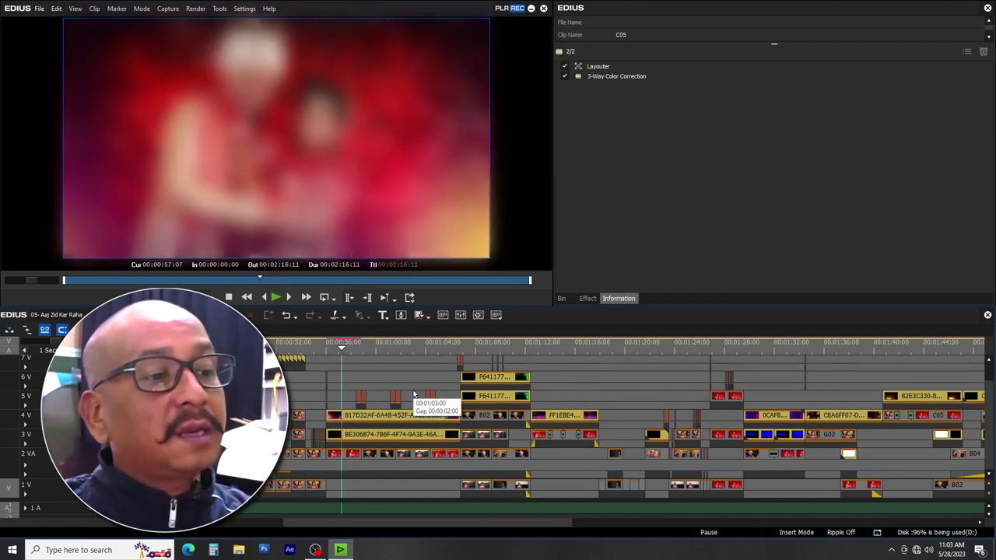
{"action": "left_click_drag", "start_coordinate": [365, 358], "coordinate": [381, 360]}
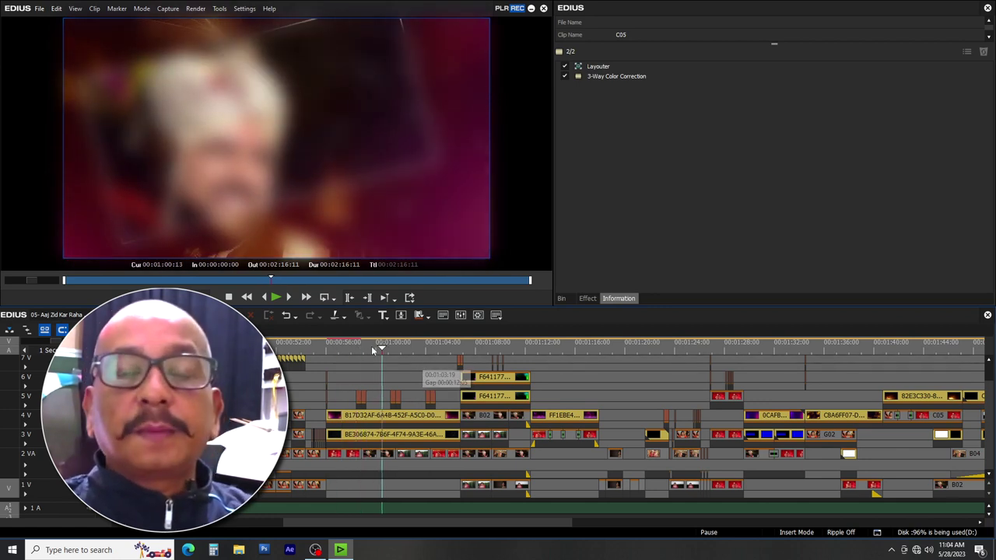
{"action": "key", "text": "Page_Up"}
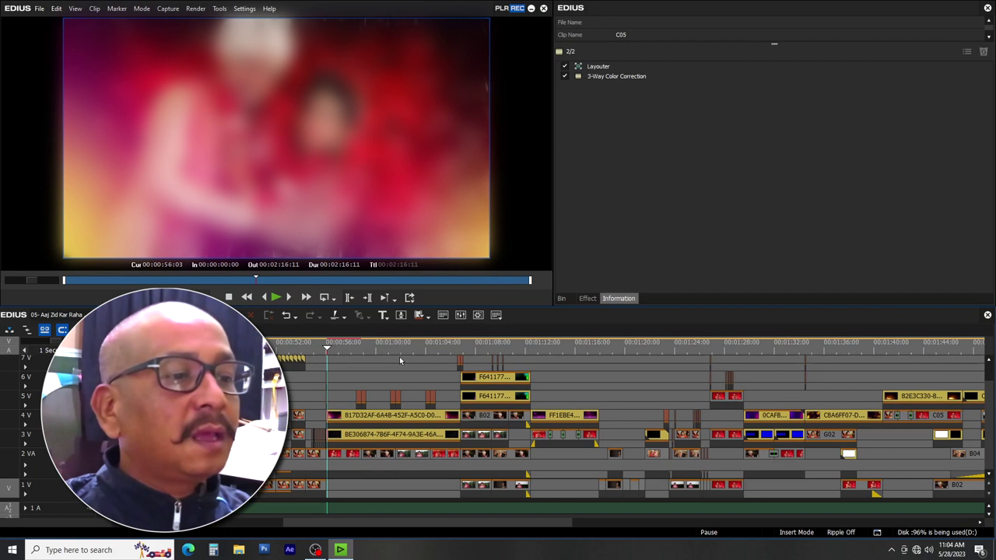
Scrub to other parts of the timeline and play from about 00:00:38 to examine playback up to about 00:00:49
{"action": "left_click_drag", "start_coordinate": [356, 354], "coordinate": [628, 378]}
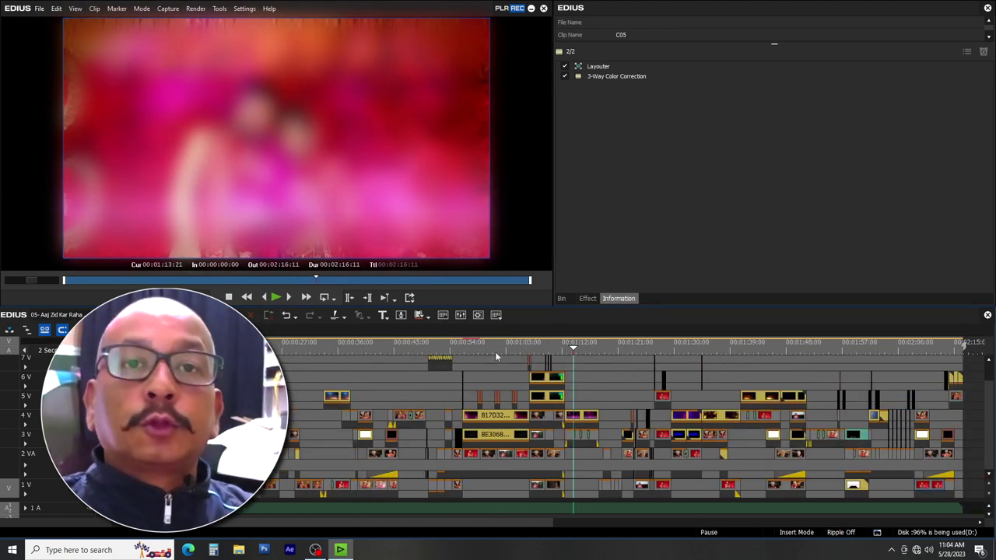
{"action": "left_click_drag", "start_coordinate": [492, 350], "coordinate": [426, 370]}
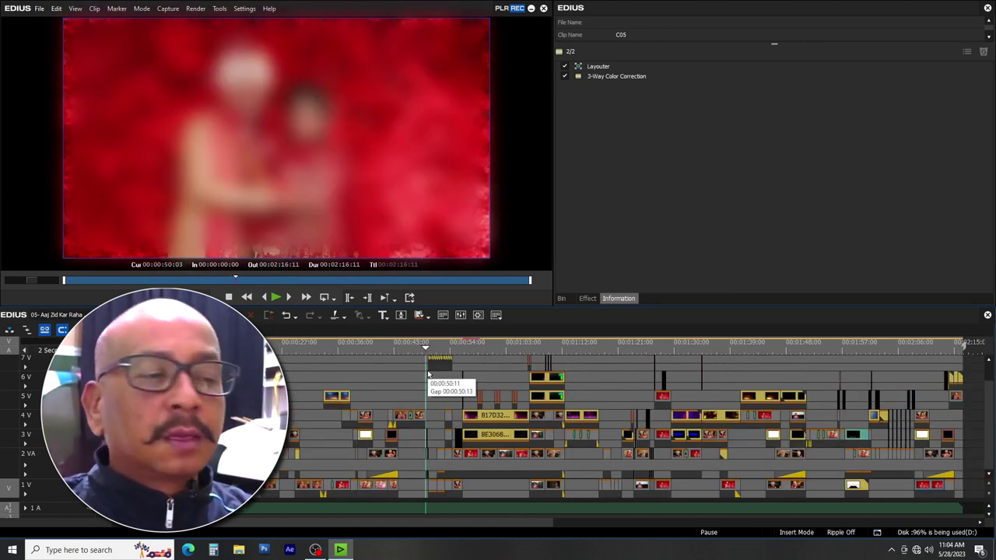
{"action": "left_click_drag", "start_coordinate": [464, 348], "coordinate": [353, 380]}
{"action": "key", "text": "space"}
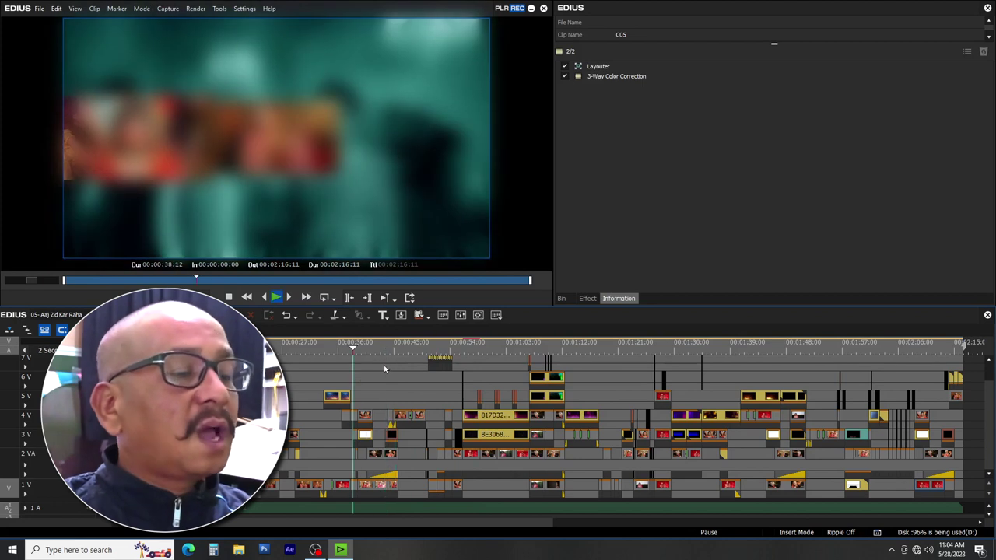
{"action": "scroll", "coordinate": [386, 369], "scroll_direction": "up", "scroll_amount": 2}
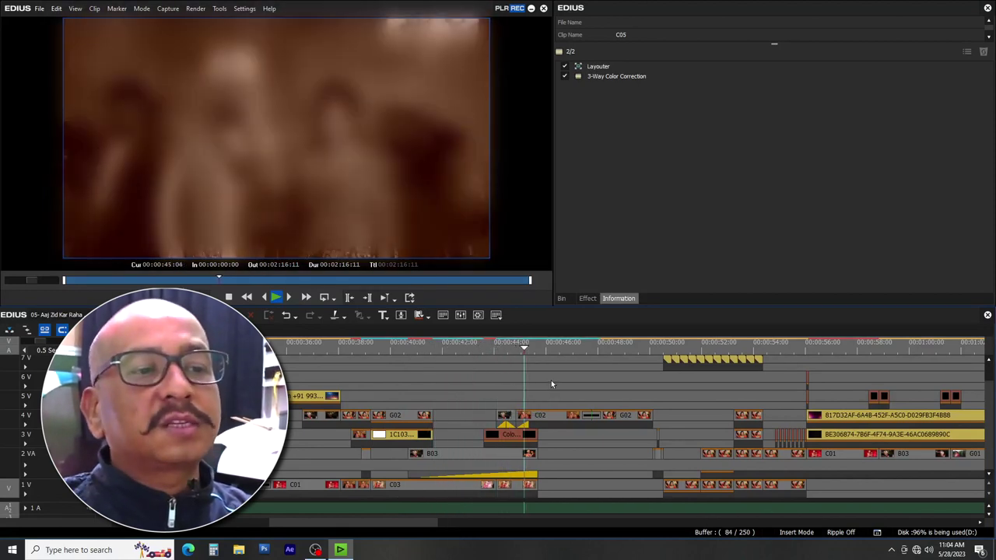
{"action": "left_click_drag", "start_coordinate": [611, 349], "coordinate": [627, 357]}
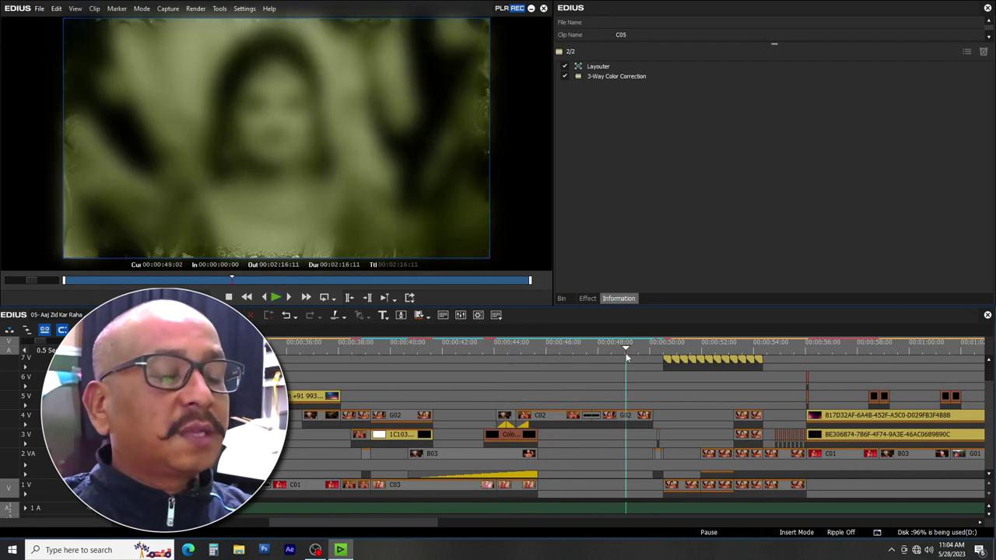
{"action": "scroll", "coordinate": [628, 357], "scroll_direction": "down", "scroll_amount": 1}
{"action": "scroll", "coordinate": [626, 357], "scroll_direction": "down", "scroll_amount": 1}
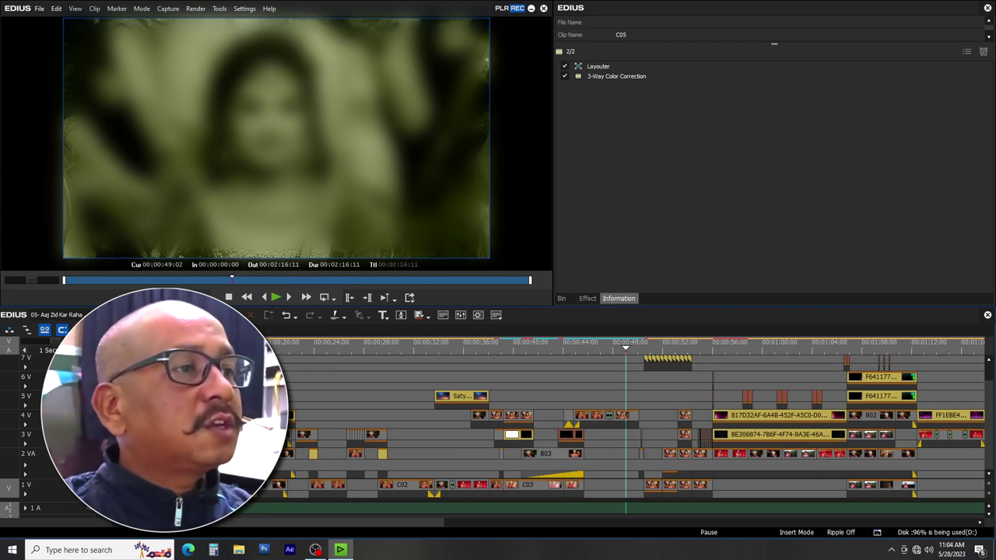
Open the project settings and highlight the frame size in the current preset's description
{"action": "left_click", "coordinate": [244, 9]}
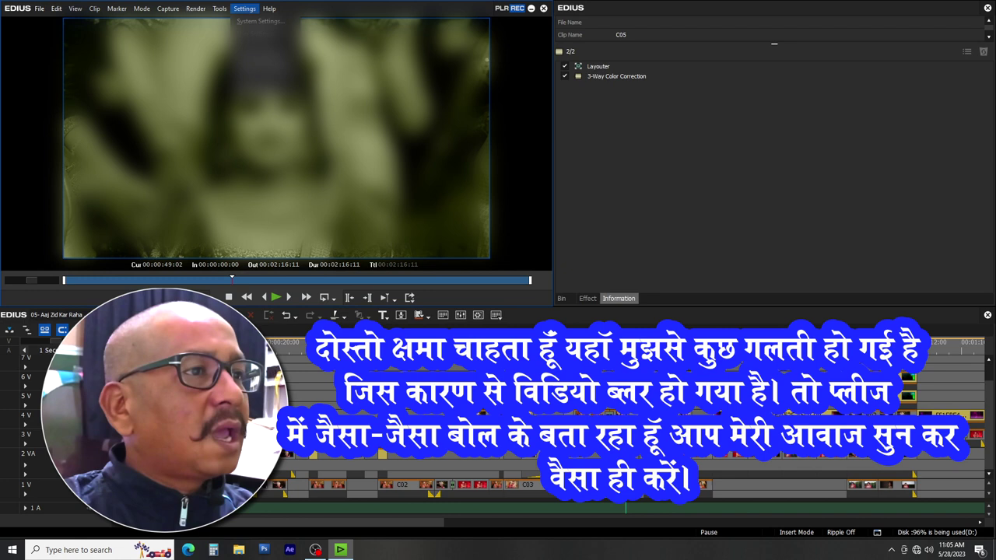
{"action": "left_click", "coordinate": [270, 56]}
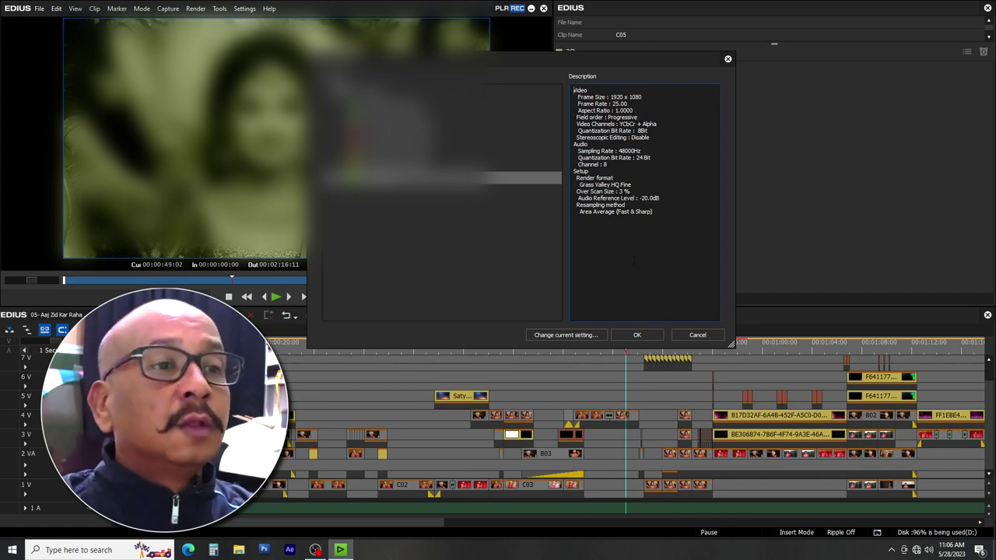
{"action": "left_click_drag", "start_coordinate": [643, 97], "coordinate": [577, 98]}
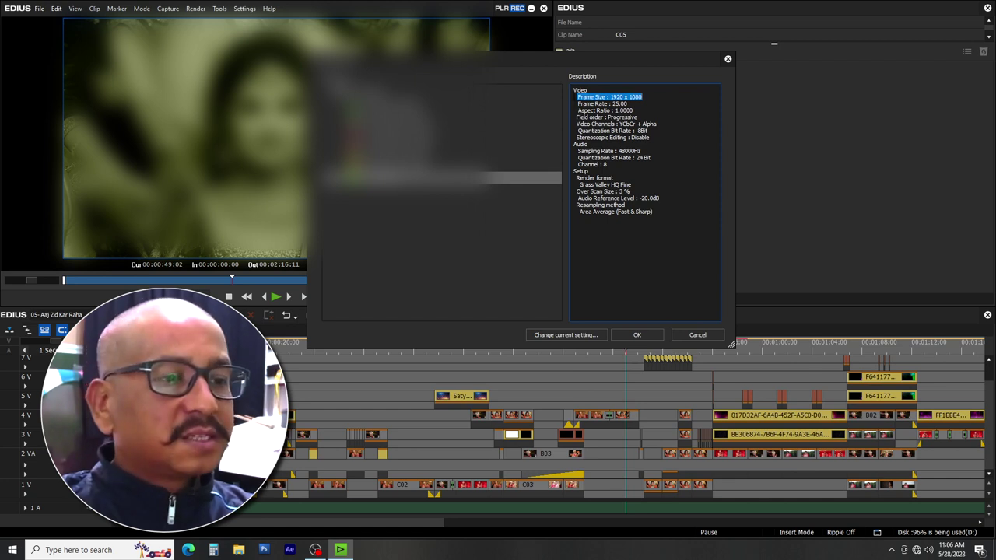
{"action": "left_click", "coordinate": [577, 98]}
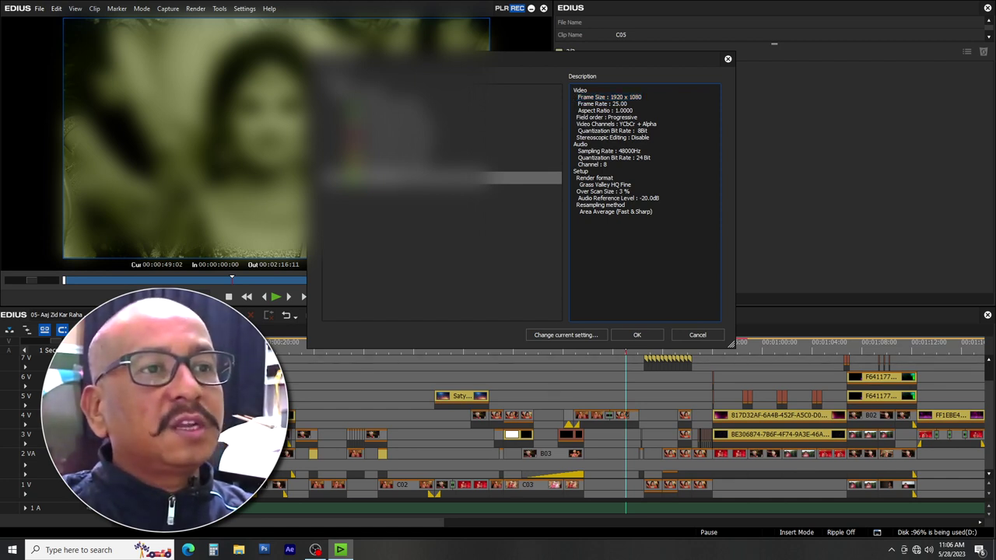
{"action": "left_click_drag", "start_coordinate": [577, 97], "coordinate": [643, 98]}
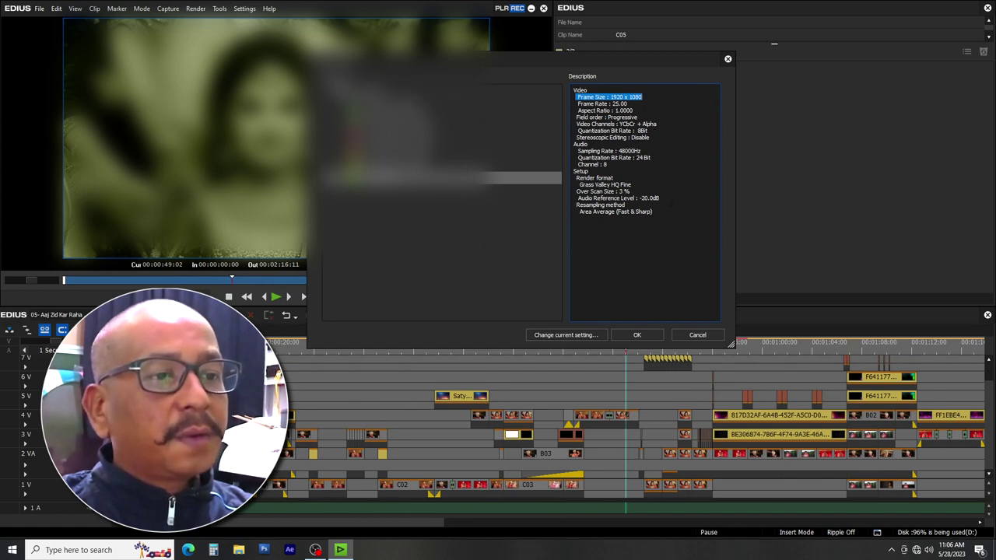
Change the current project setting to the HD 960 x 720 25p video preset and apply it
{"action": "left_click", "coordinate": [558, 335]}
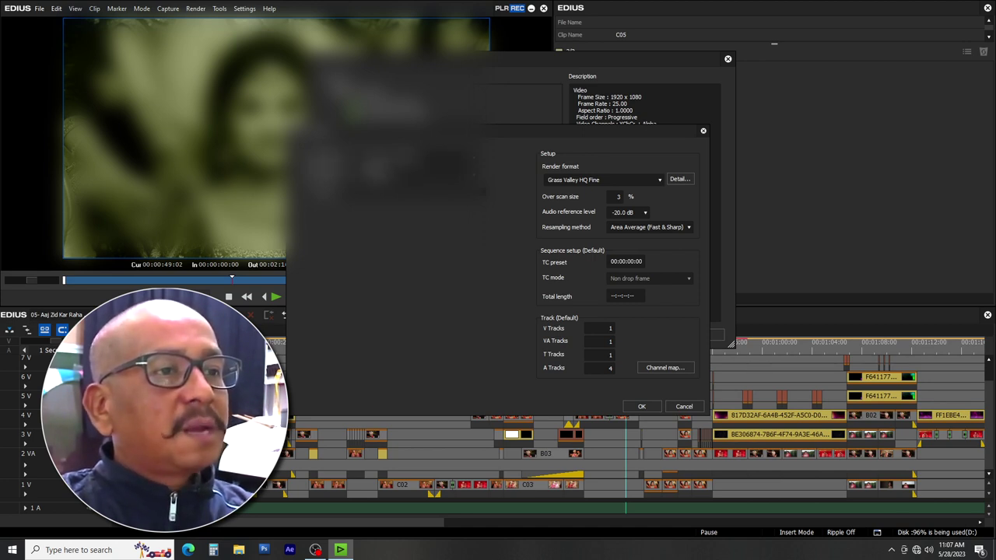
{"action": "left_click", "coordinate": [475, 161]}
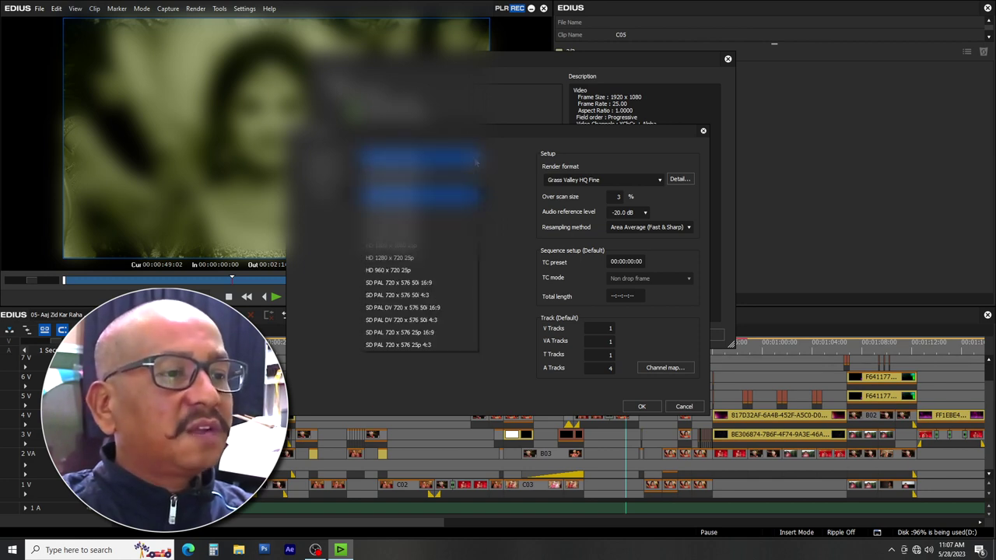
{"action": "left_click", "coordinate": [673, 335]}
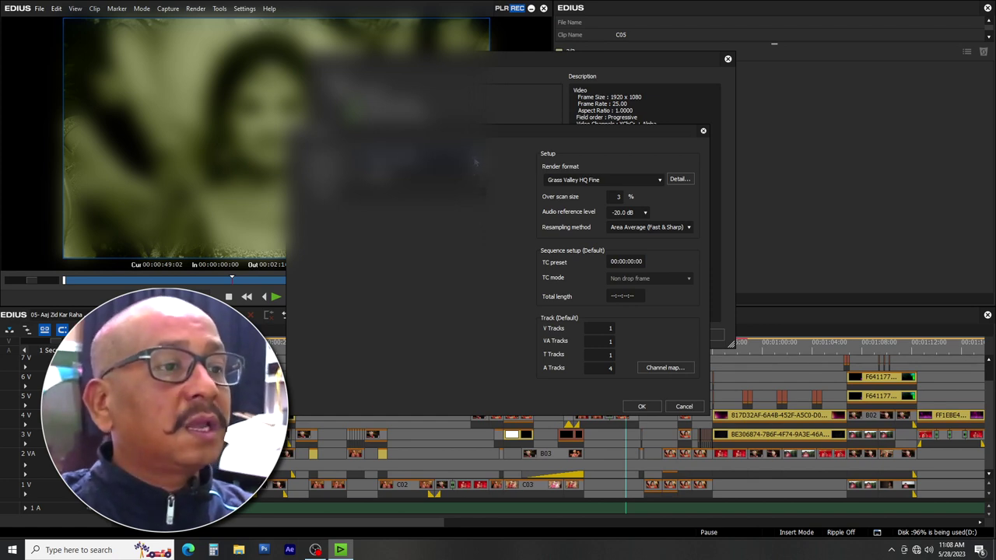
{"action": "left_click", "coordinate": [475, 162]}
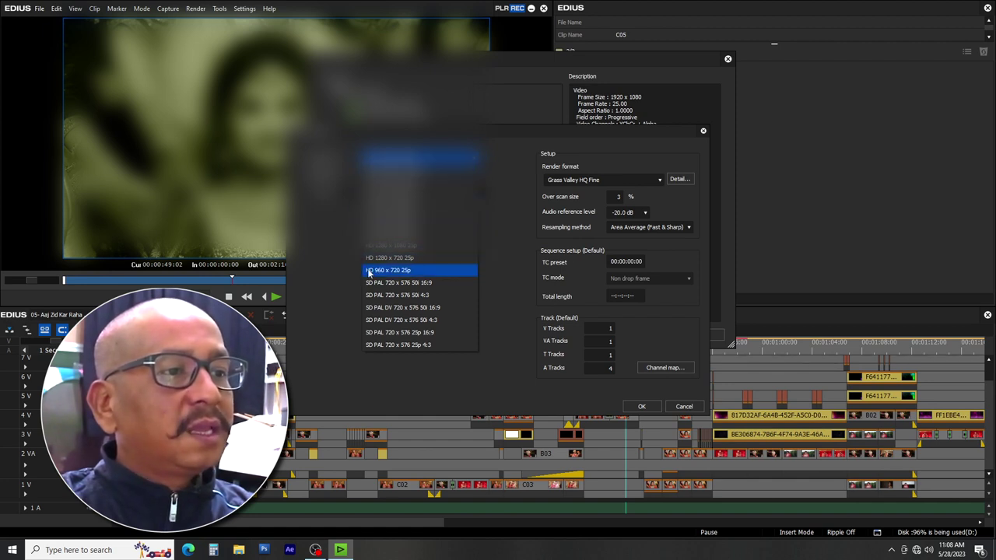
{"action": "left_click", "coordinate": [412, 271]}
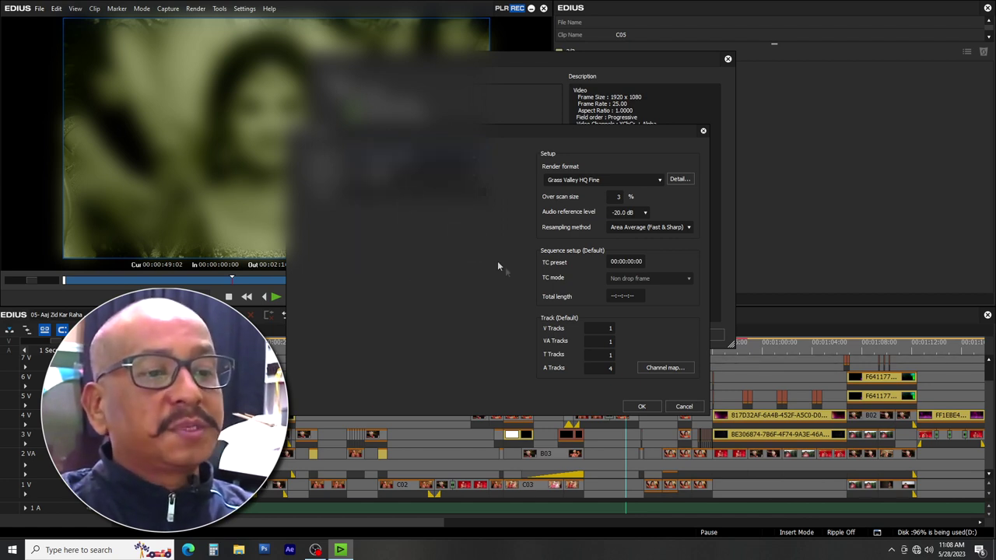
{"action": "left_click", "coordinate": [643, 407]}
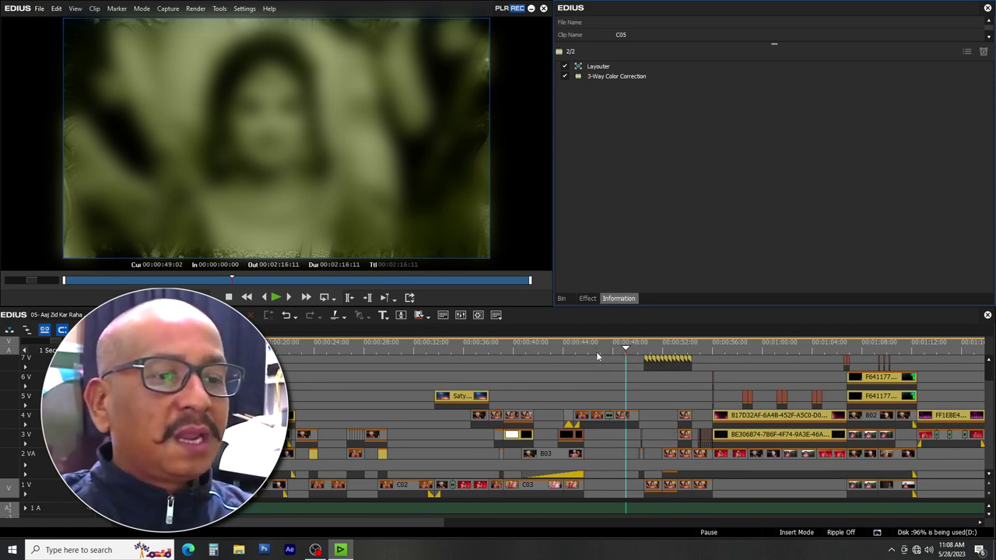
Scrub across the whole timeline and play from about 00:00:27 to check playback with the new project preset
{"action": "left_click_drag", "start_coordinate": [600, 349], "coordinate": [263, 415]}
{"action": "scroll", "coordinate": [394, 376], "scroll_direction": "down", "scroll_amount": 1}
{"action": "scroll", "coordinate": [566, 387], "scroll_direction": "down", "scroll_amount": 8}
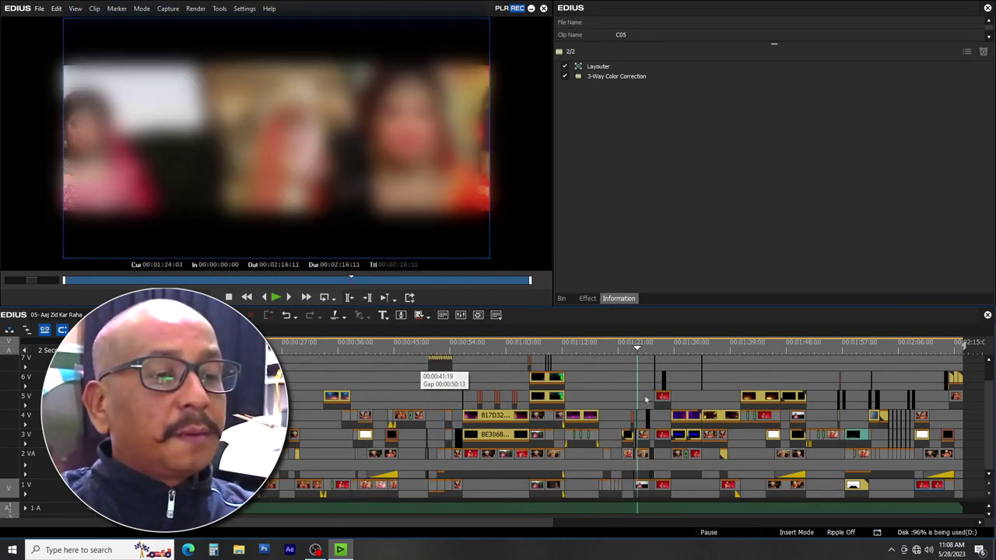
{"action": "left_click_drag", "start_coordinate": [615, 357], "coordinate": [294, 393]}
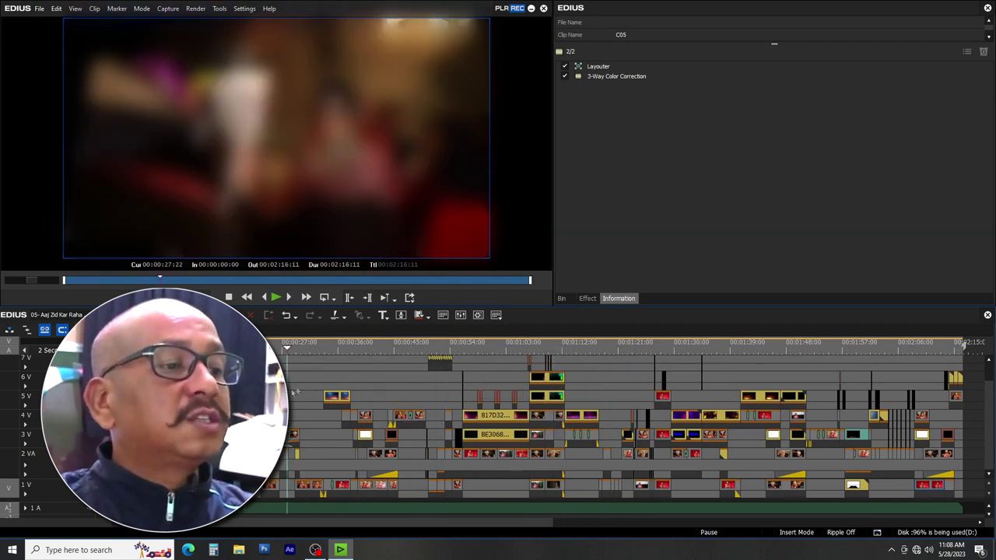
{"action": "scroll", "coordinate": [329, 377], "scroll_direction": "up", "scroll_amount": 2}
{"action": "key", "text": "space"}
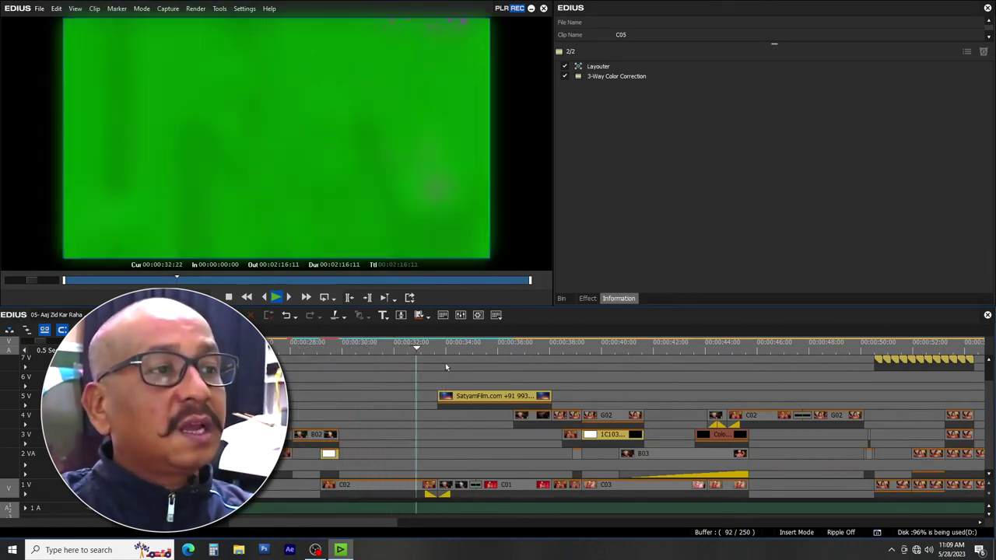
Scrub forward to about 00:00:41 to check how quickly the preview updates over the layered clips
{"action": "left_click", "coordinate": [483, 350]}
{"action": "left_click_drag", "start_coordinate": [484, 354], "coordinate": [561, 357]}
{"action": "scroll", "coordinate": [584, 357], "scroll_direction": "down", "scroll_amount": 1}
{"action": "left_click", "coordinate": [573, 354]}
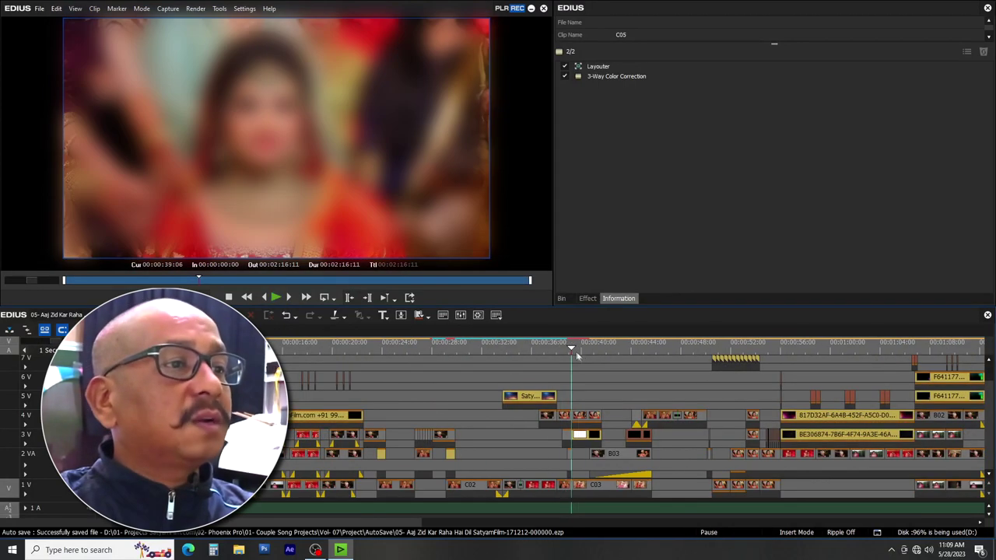
{"action": "left_click", "coordinate": [601, 350]}
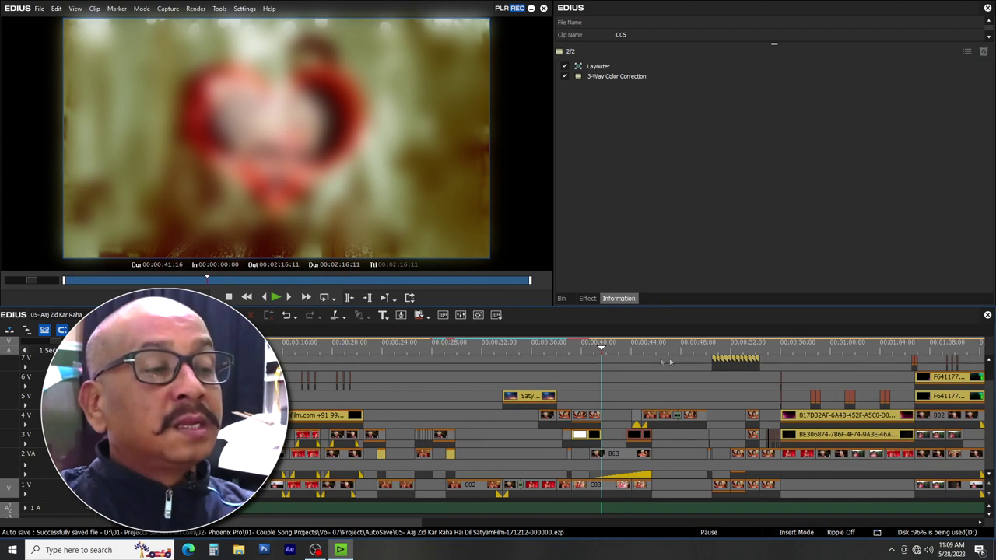
{"action": "scroll", "coordinate": [669, 362], "scroll_direction": "down", "scroll_amount": 1}
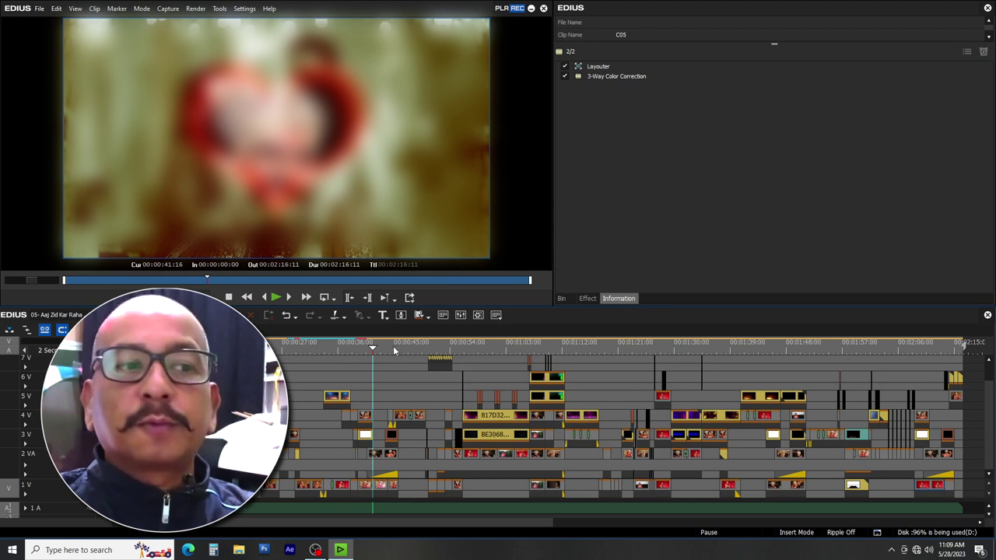
Return to the timeline's beginning, play the project, and scrub around 00:00:18 to examine playback of the split-screen clips
{"action": "left_click_drag", "start_coordinate": [395, 350], "coordinate": [510, 351]}
{"action": "key", "text": "Home"}
{"action": "scroll", "coordinate": [449, 362], "scroll_direction": "down", "scroll_amount": 1}
{"action": "scroll", "coordinate": [449, 361], "scroll_direction": "up", "scroll_amount": 2}
{"action": "scroll", "coordinate": [348, 368], "scroll_direction": "up", "scroll_amount": 1}
{"action": "key", "text": "space"}
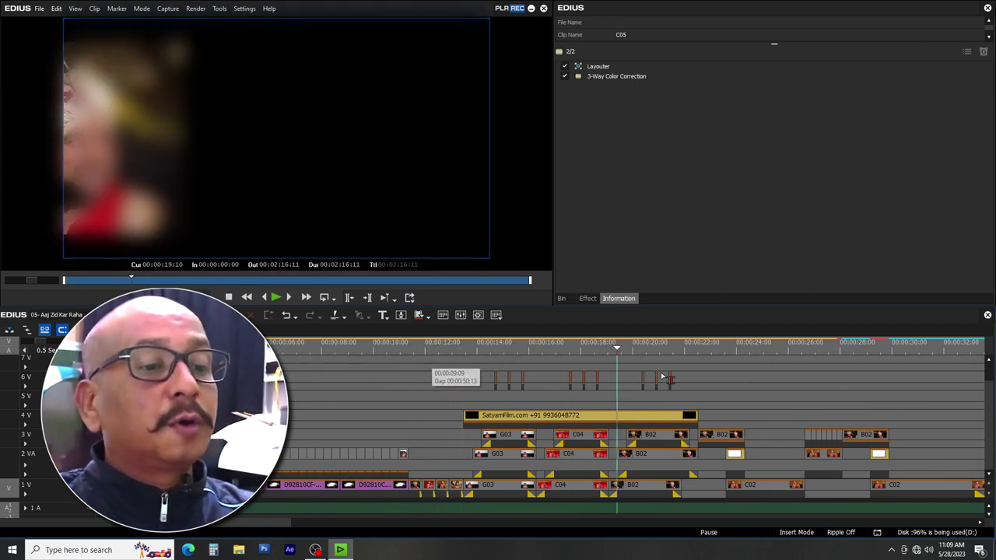
{"action": "key", "text": "space"}
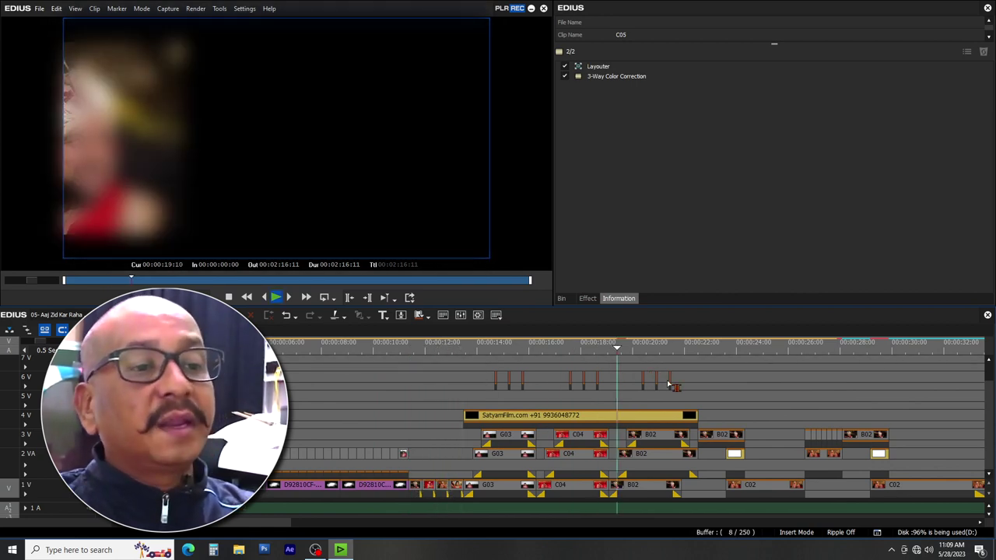
{"action": "left_click_drag", "start_coordinate": [651, 354], "coordinate": [588, 369]}
{"action": "scroll", "coordinate": [597, 380], "scroll_direction": "down", "scroll_amount": 1}
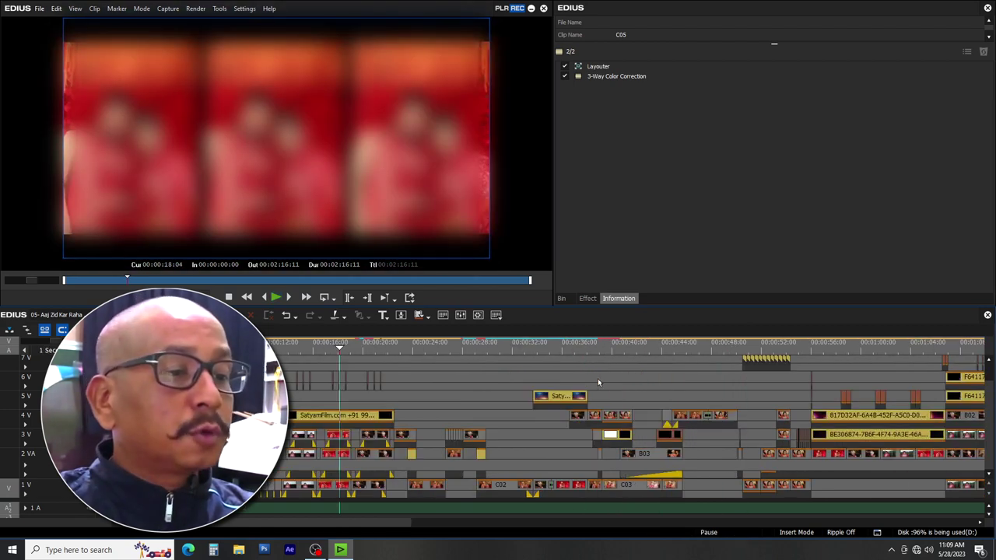
Play the section around 00:00:37 and scrub onward to about 00:01:23 to check playback of the layered clips
{"action": "left_click_drag", "start_coordinate": [420, 357], "coordinate": [555, 386]}
{"action": "key", "text": "space"}
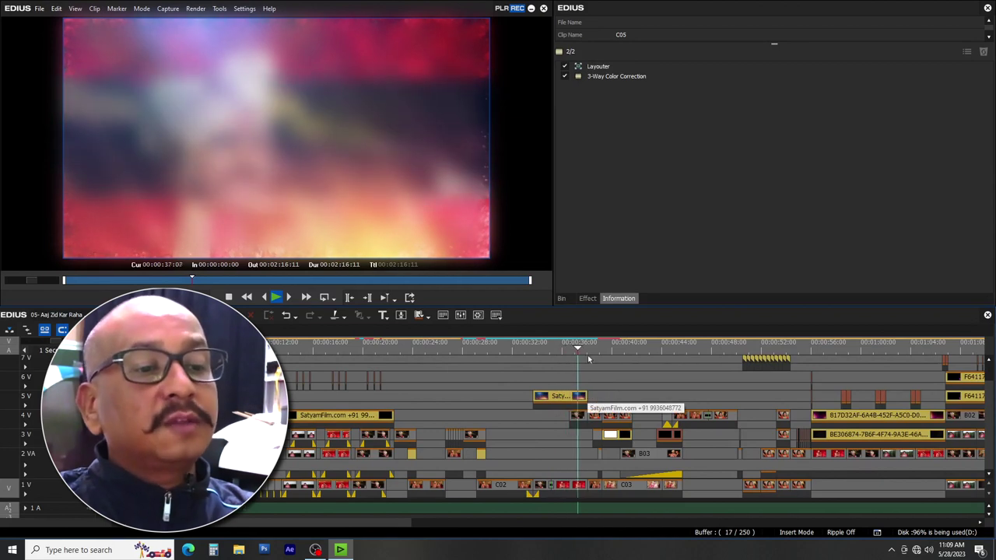
{"action": "left_click_drag", "start_coordinate": [604, 354], "coordinate": [900, 385]}
{"action": "scroll", "coordinate": [858, 397], "scroll_direction": "down", "scroll_amount": 1}
{"action": "left_click_drag", "start_coordinate": [506, 353], "coordinate": [628, 372]}
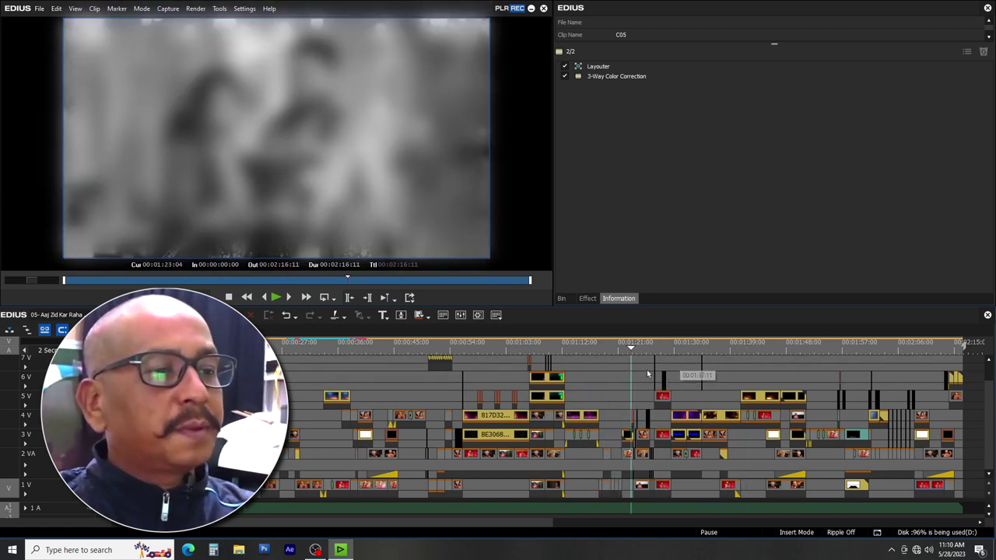
Scrub to about 00:02:10 and play the project's closing section to check its playback
{"action": "scroll", "coordinate": [659, 364], "scroll_direction": "down", "scroll_amount": 1}
{"action": "left_click_drag", "start_coordinate": [435, 354], "coordinate": [662, 354]}
{"action": "scroll", "coordinate": [419, 379], "scroll_direction": "up", "scroll_amount": 2}
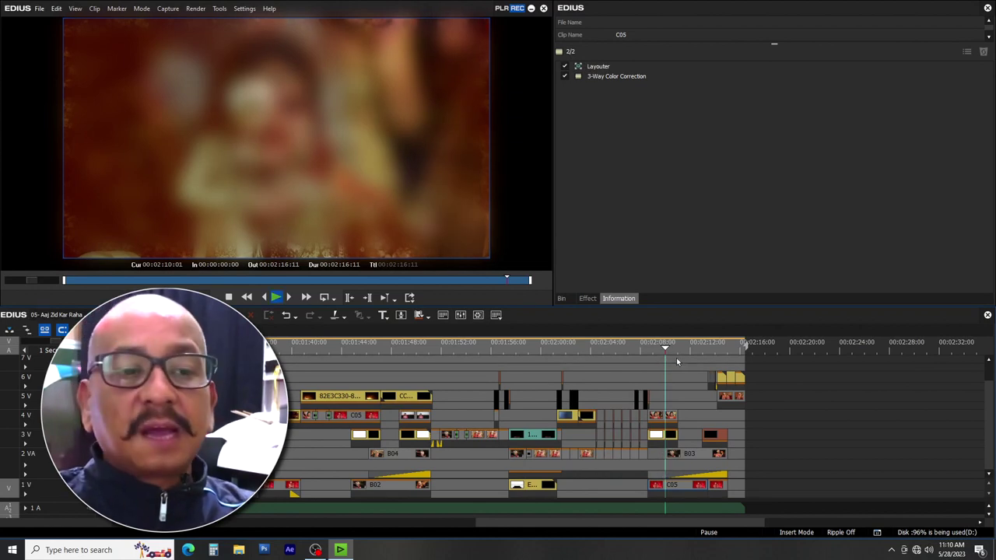
{"action": "key", "text": "space"}
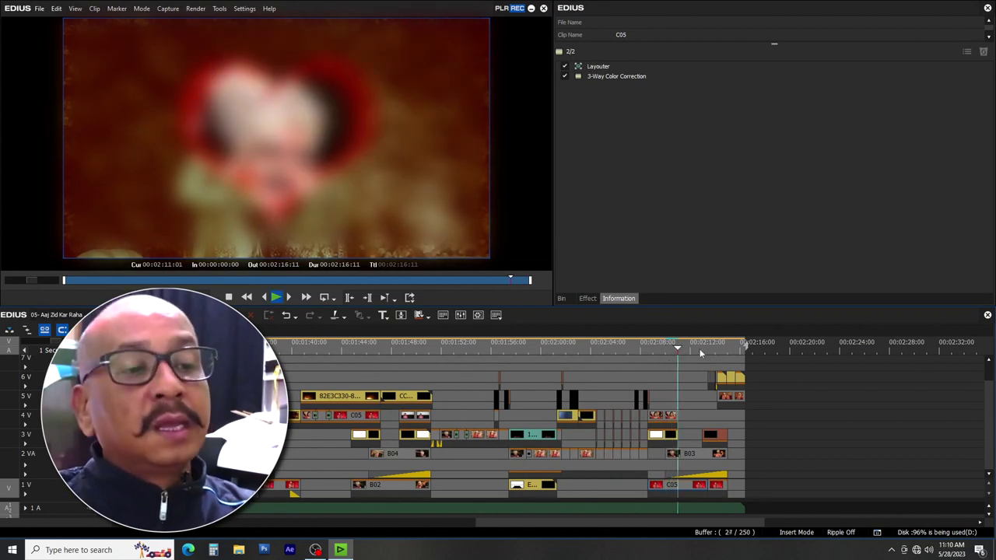
Scrub back through 00:01:45 to about 00:00:18, and forward again to about 00:02:06, to check preview responsiveness
{"action": "left_click_drag", "start_coordinate": [694, 346], "coordinate": [360, 350]}
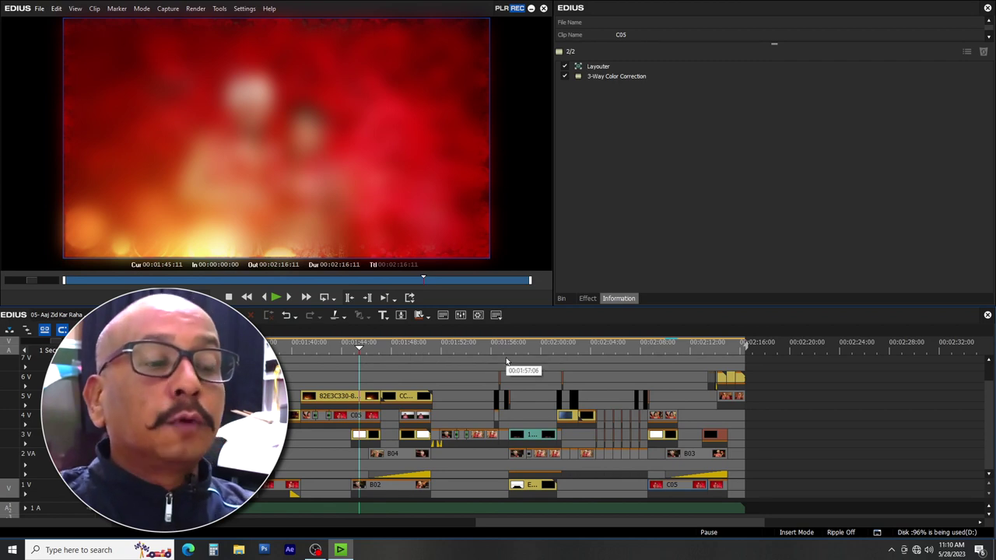
{"action": "left_click", "coordinate": [456, 348]}
{"action": "left_click_drag", "start_coordinate": [456, 349], "coordinate": [389, 399]}
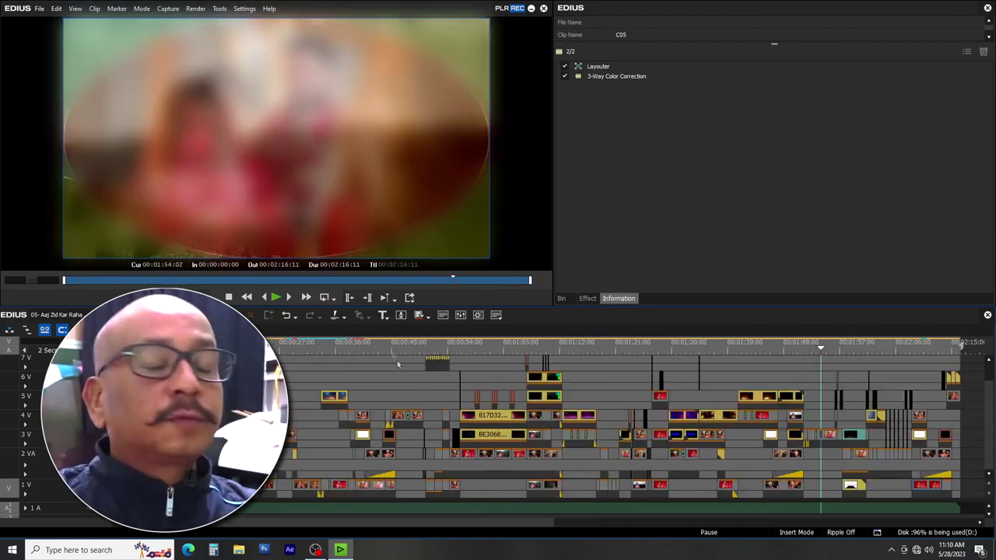
{"action": "left_click_drag", "start_coordinate": [384, 344], "coordinate": [284, 371]}
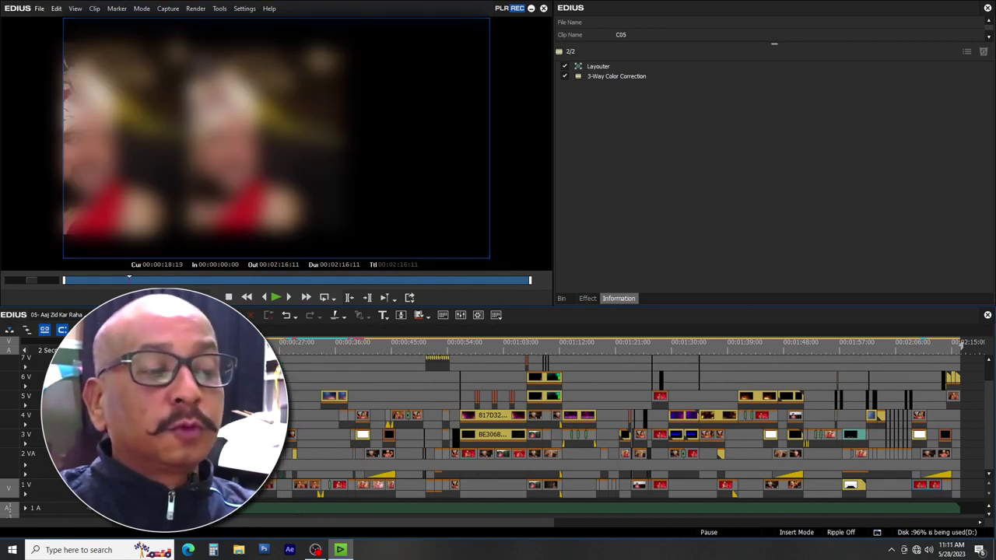
{"action": "left_click_drag", "start_coordinate": [243, 376], "coordinate": [529, 372]}
{"action": "scroll", "coordinate": [529, 365], "scroll_direction": "down", "scroll_amount": 1}
{"action": "left_click_drag", "start_coordinate": [388, 351], "coordinate": [429, 363]}
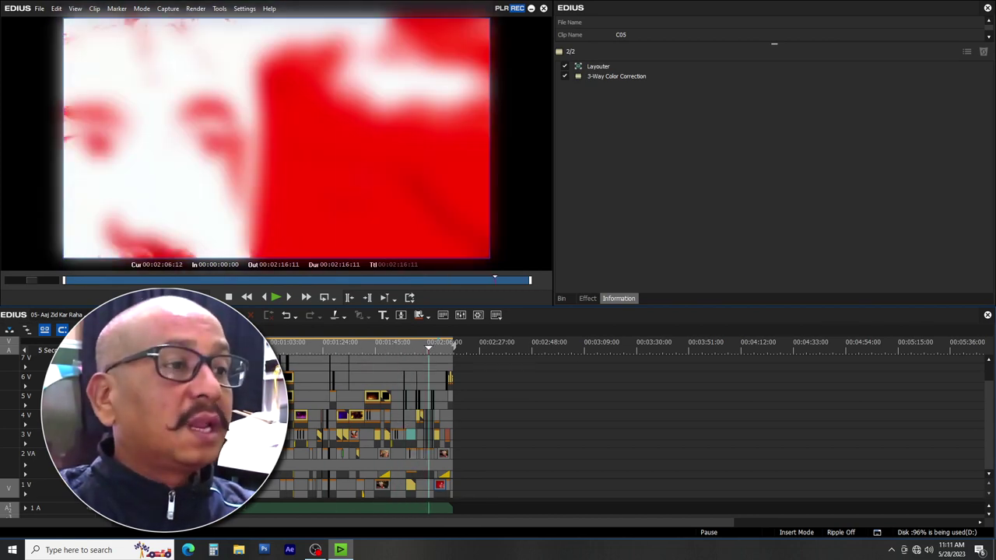
Return to the timeline's beginning and scrub to about 00:00:52 to check how smoothly the preview updates
{"action": "key", "text": "Home"}
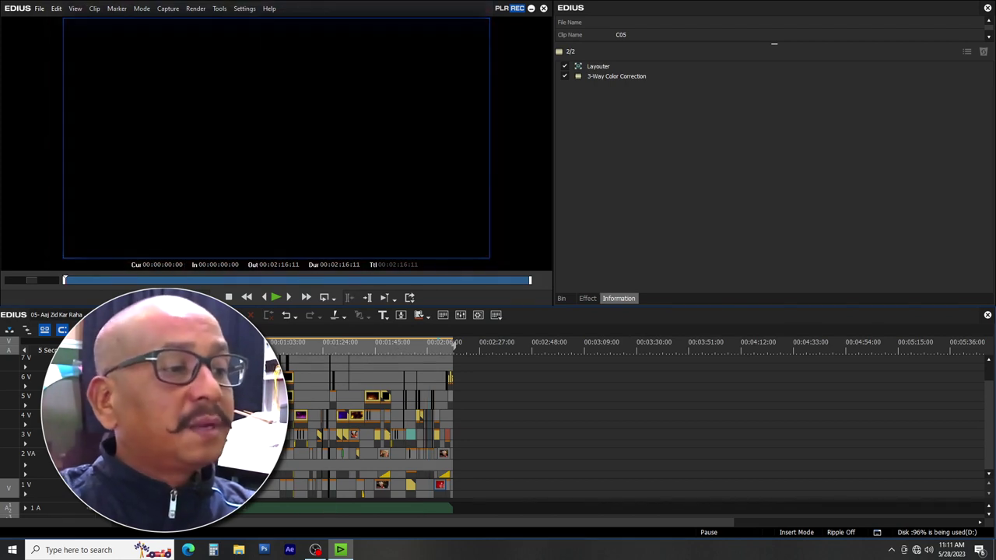
{"action": "key", "text": "ctrl+plus"}
{"action": "left_click_drag", "start_coordinate": [285, 348], "coordinate": [437, 365]}
{"action": "scroll", "coordinate": [424, 357], "scroll_direction": "down", "scroll_amount": 3}
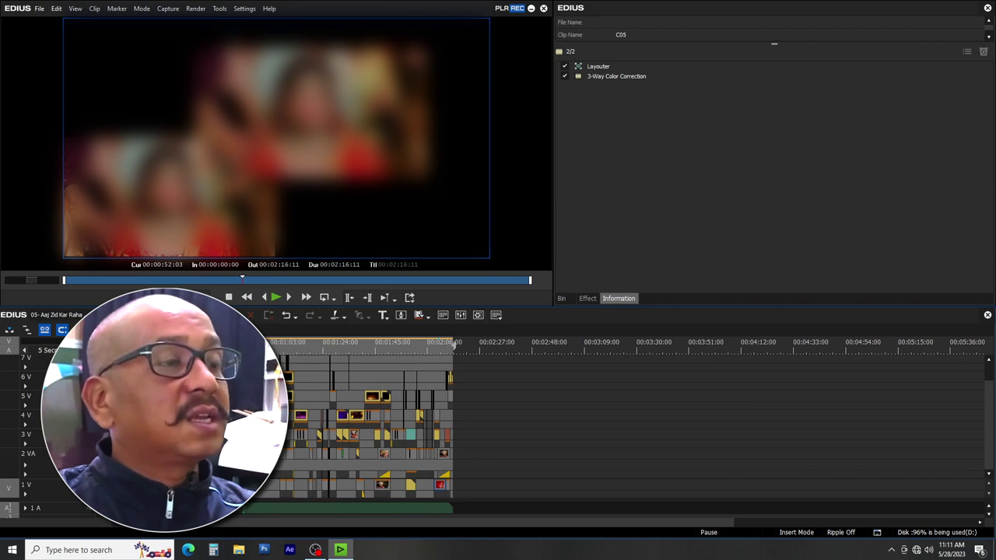
Change the current project setting from HD 960 x 720 25p to a higher-resolution HD video preset and apply it
{"action": "left_click", "coordinate": [244, 9]}
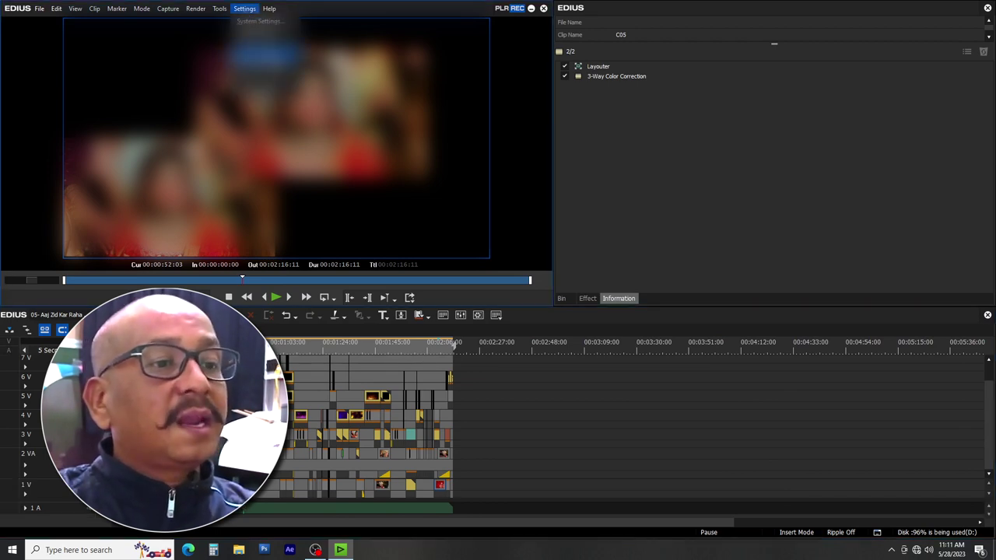
{"action": "left_click", "coordinate": [261, 51]}
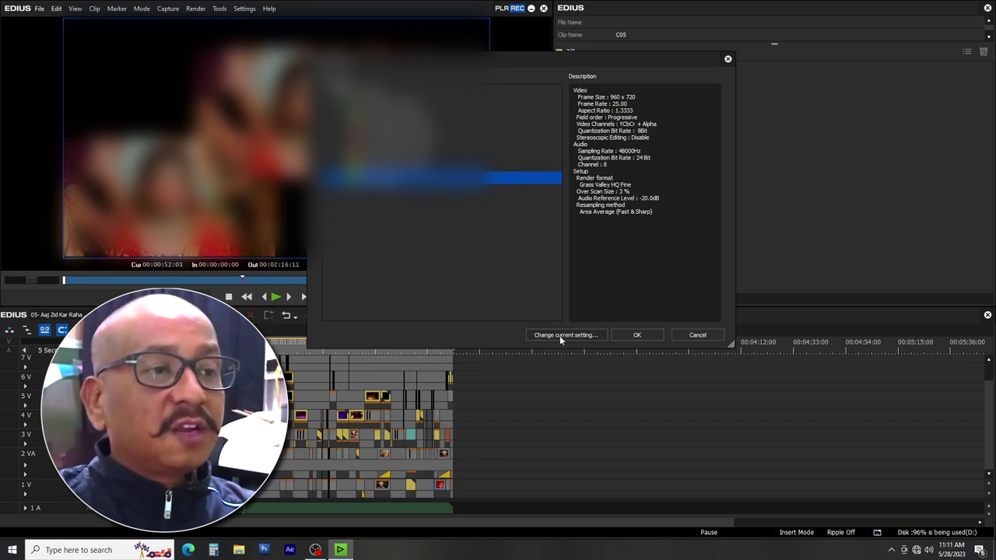
{"action": "left_click", "coordinate": [565, 336]}
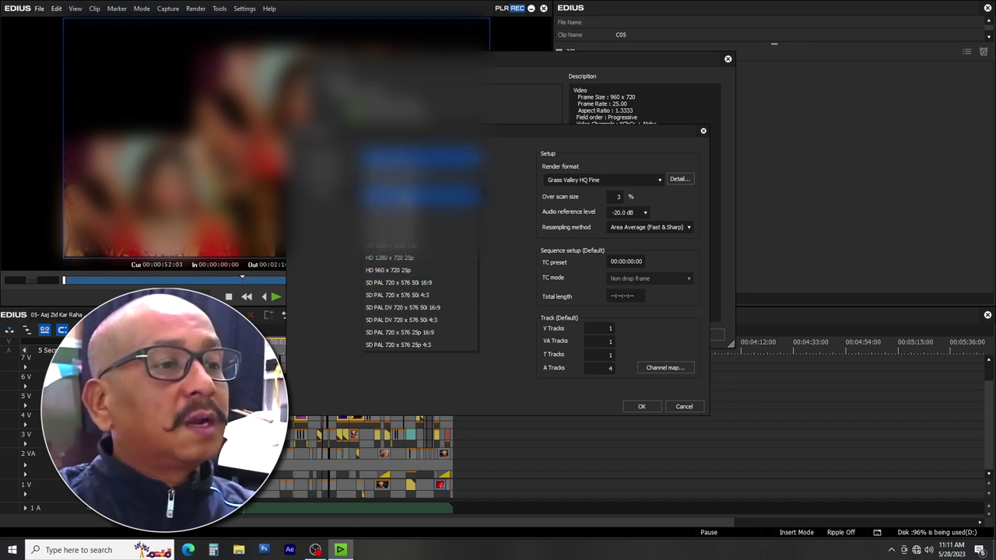
{"action": "left_click", "coordinate": [422, 196]}
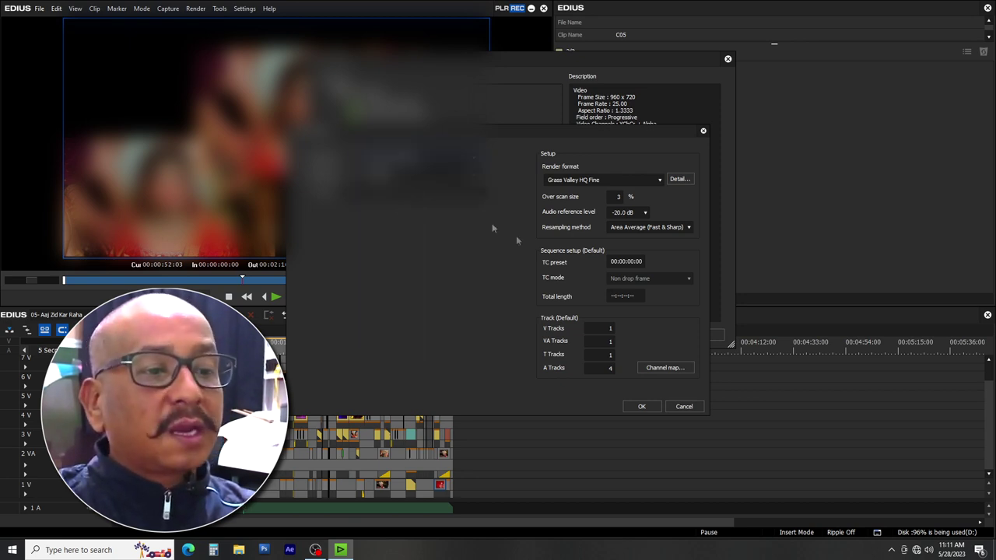
{"action": "left_click", "coordinate": [642, 406]}
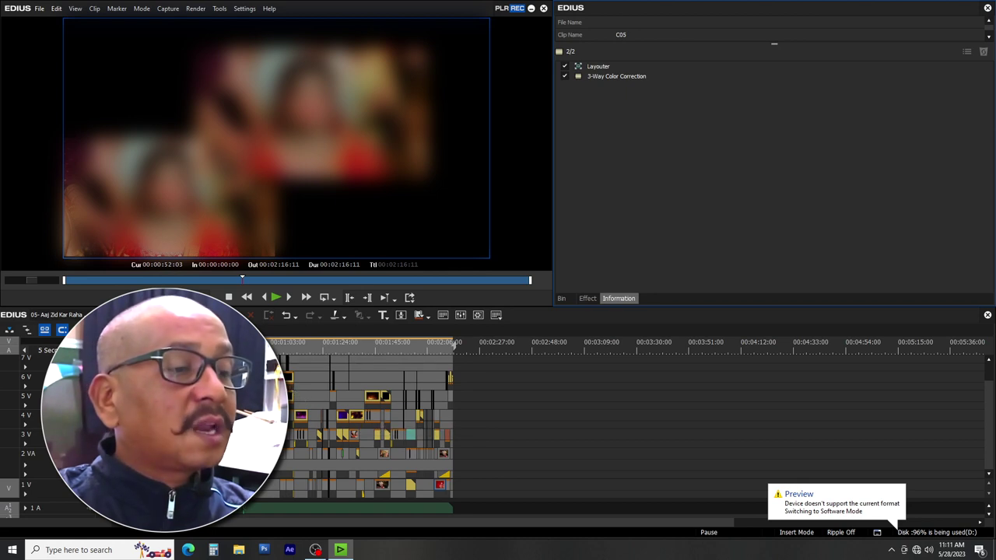
Scrub across the timeline and through its opening section to about 00:00:29 to check preview responsiveness with the changed preset
{"action": "left_click_drag", "start_coordinate": [243, 358], "coordinate": [787, 358]}
{"action": "scroll", "coordinate": [299, 359], "scroll_direction": "up", "scroll_amount": 3}
{"action": "scroll", "coordinate": [539, 358], "scroll_direction": "down", "scroll_amount": 1}
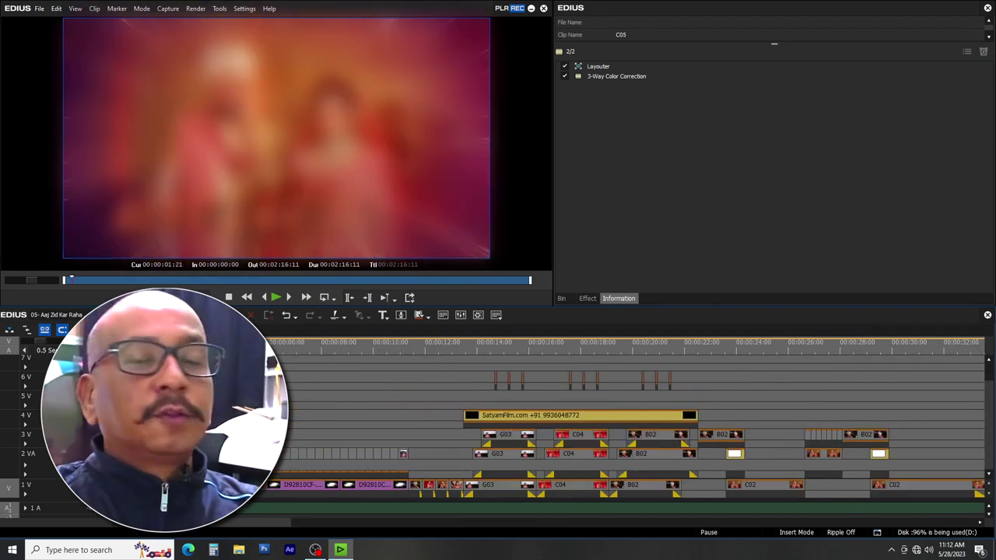
{"action": "left_click_drag", "start_coordinate": [237, 355], "coordinate": [247, 355]}
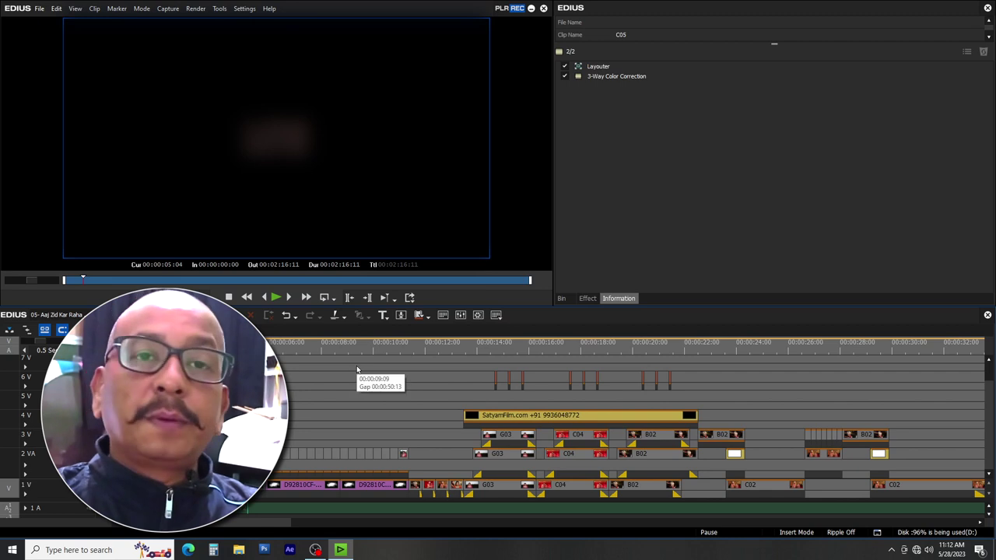
{"action": "mouse_move", "coordinate": [335, 378]}
{"action": "left_mouse_down"}
{"action": "mouse_move", "coordinate": [442, 375]}
{"action": "mouse_move", "coordinate": [594, 391]}
{"action": "mouse_move", "coordinate": [763, 374]}
{"action": "left_mouse_up"}
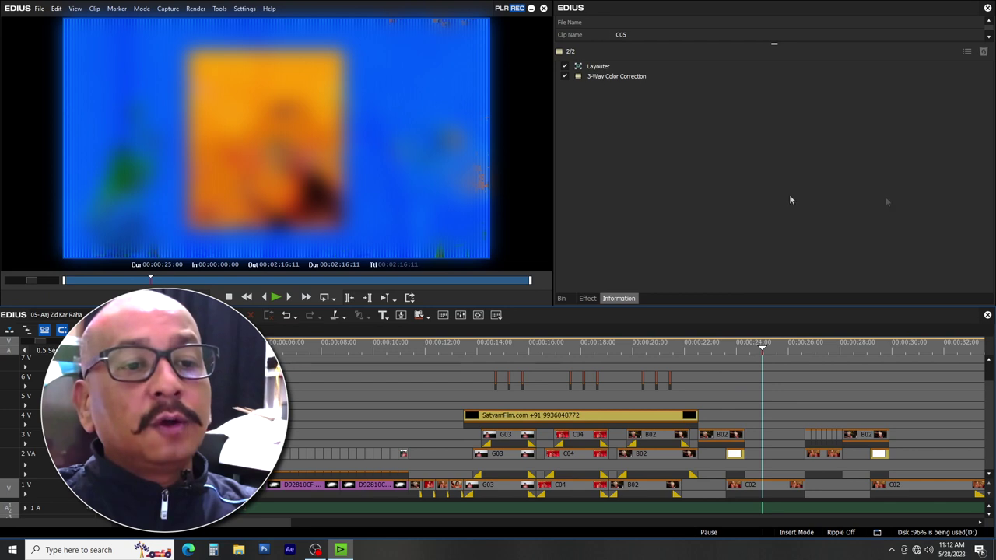
{"action": "left_click_drag", "start_coordinate": [762, 349], "coordinate": [815, 352]}
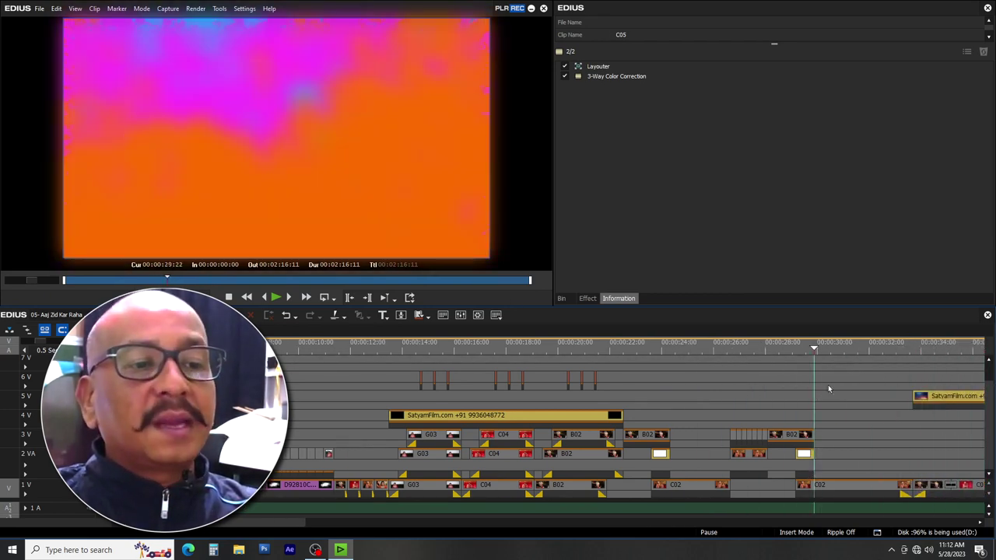
Scrub through the densely layered clips from about 00:00:54 to 00:01:53 to examine how the preview keeps up
{"action": "scroll", "coordinate": [825, 383], "scroll_direction": "down", "scroll_amount": 1}
{"action": "left_click_drag", "start_coordinate": [605, 345], "coordinate": [715, 388]}
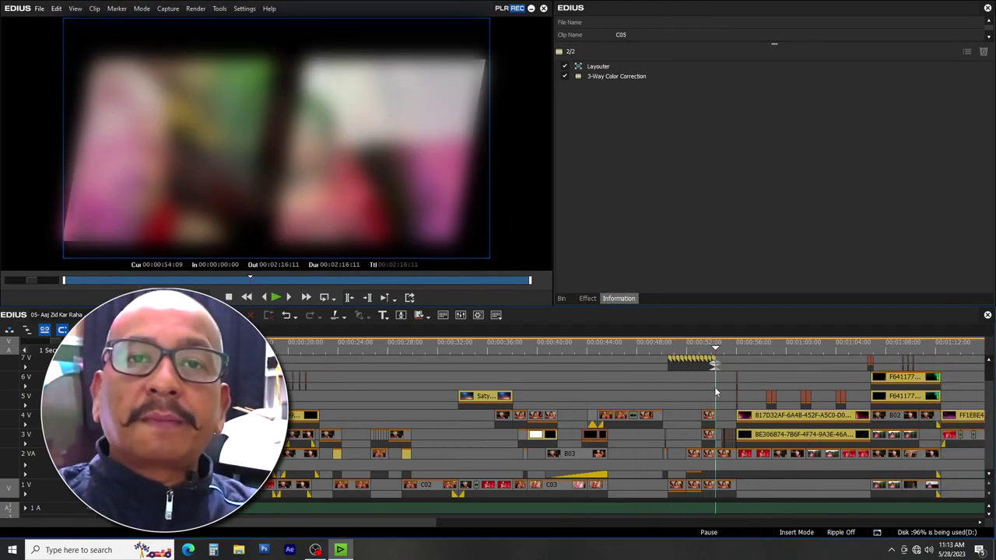
{"action": "scroll", "coordinate": [730, 384], "scroll_direction": "down", "scroll_amount": 1}
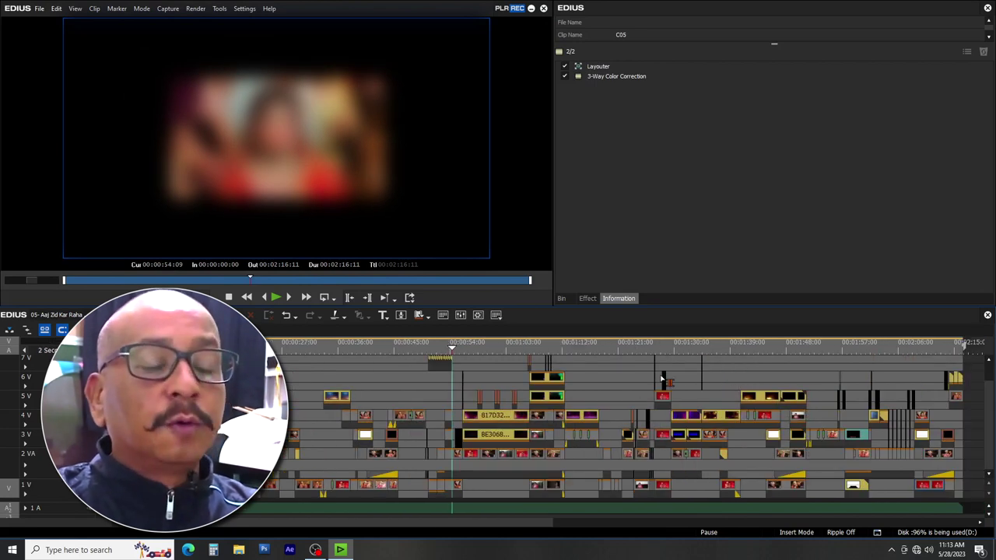
{"action": "left_click_drag", "start_coordinate": [555, 348], "coordinate": [737, 362]}
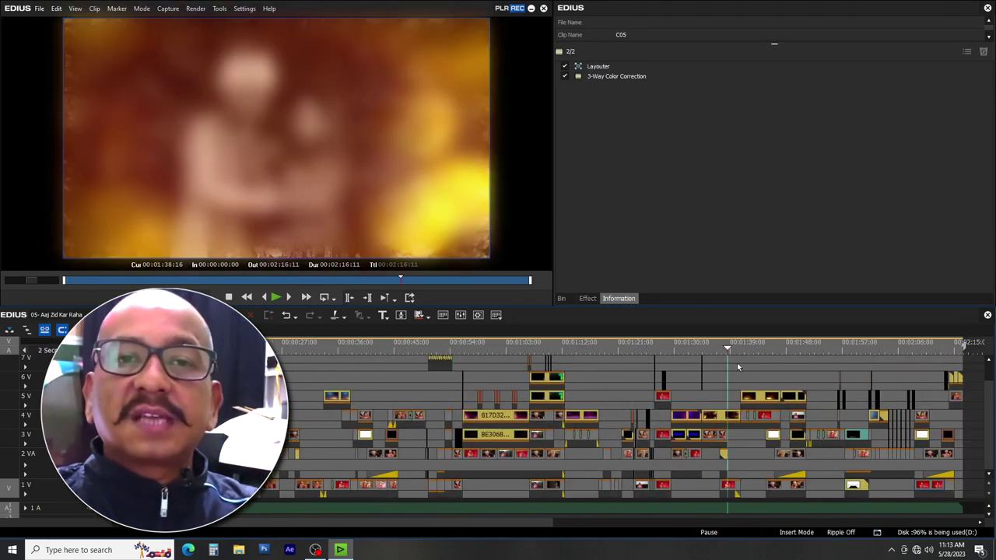
{"action": "left_click", "coordinate": [683, 349]}
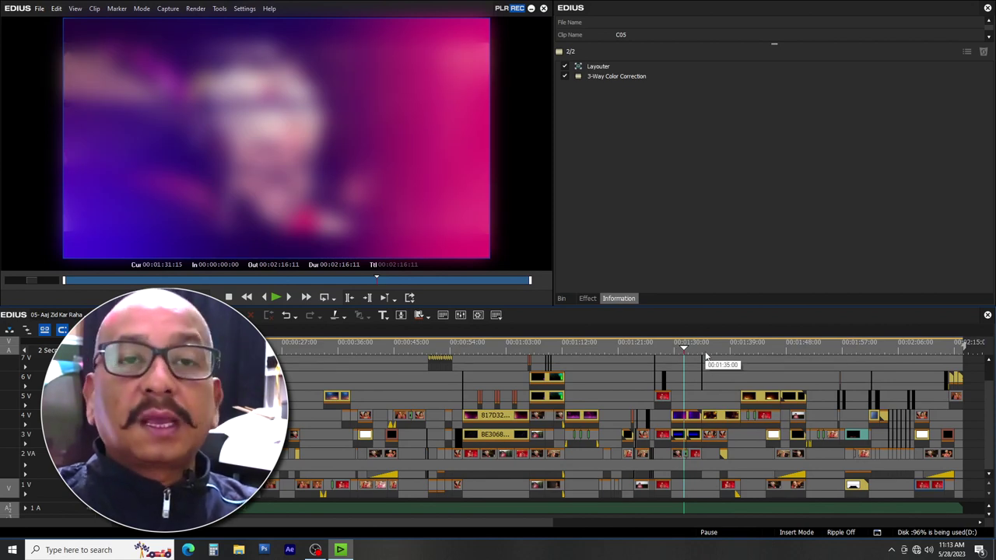
{"action": "left_click_drag", "start_coordinate": [707, 356], "coordinate": [820, 376]}
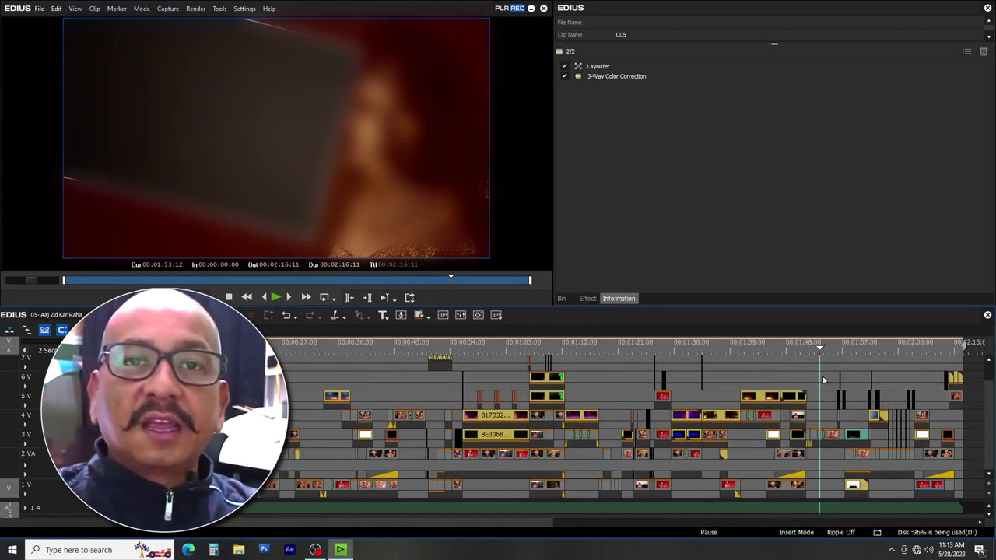
Scrub back to about 00:00:48 and forward through 00:01:02 to about 00:01:38 to recheck the preview
{"action": "left_click_drag", "start_coordinate": [516, 355], "coordinate": [414, 377]}
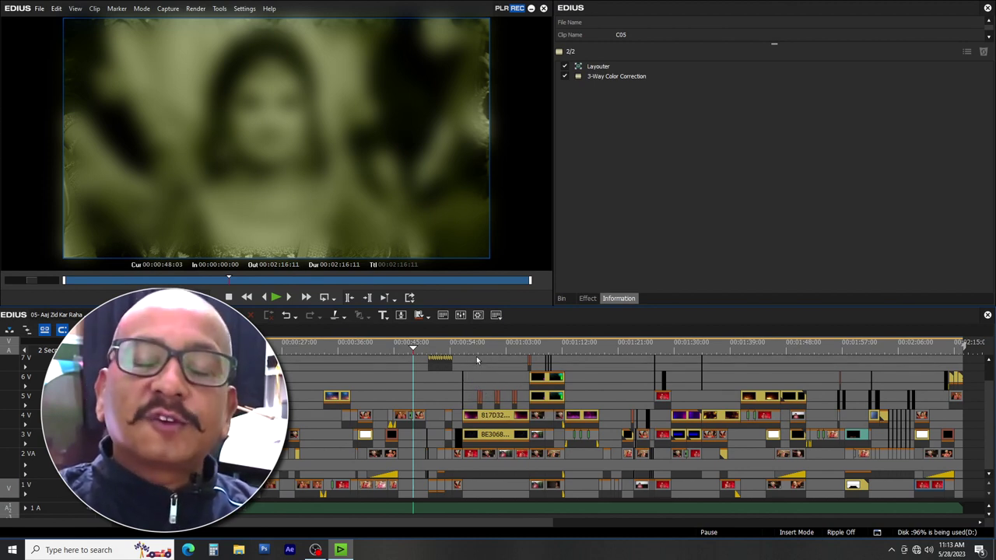
{"action": "left_click_drag", "start_coordinate": [477, 351], "coordinate": [500, 359]}
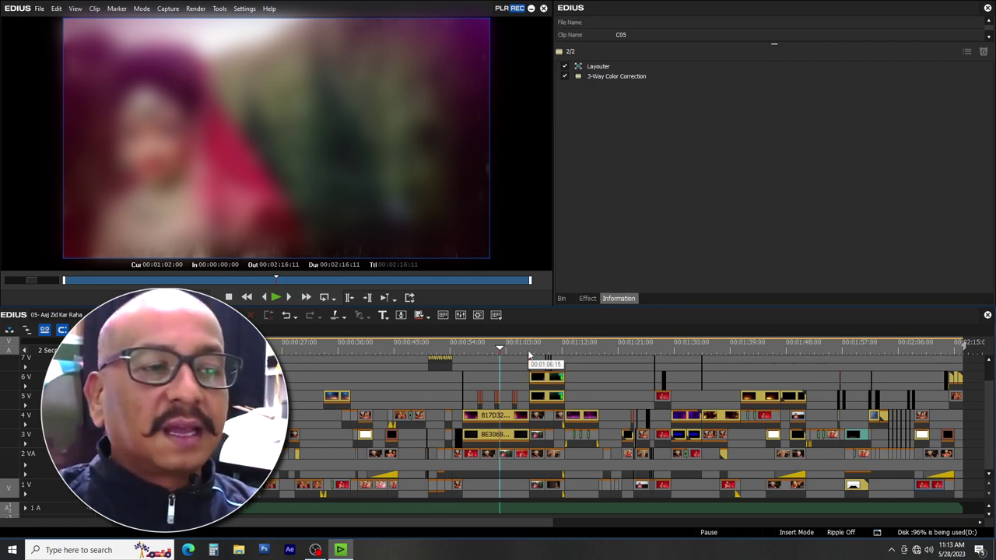
{"action": "left_click_drag", "start_coordinate": [529, 356], "coordinate": [727, 362]}
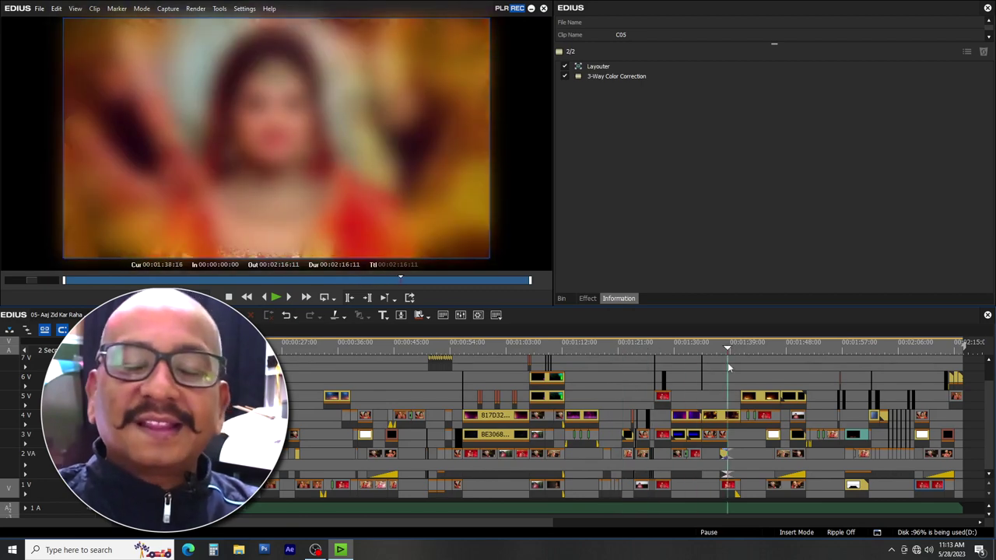